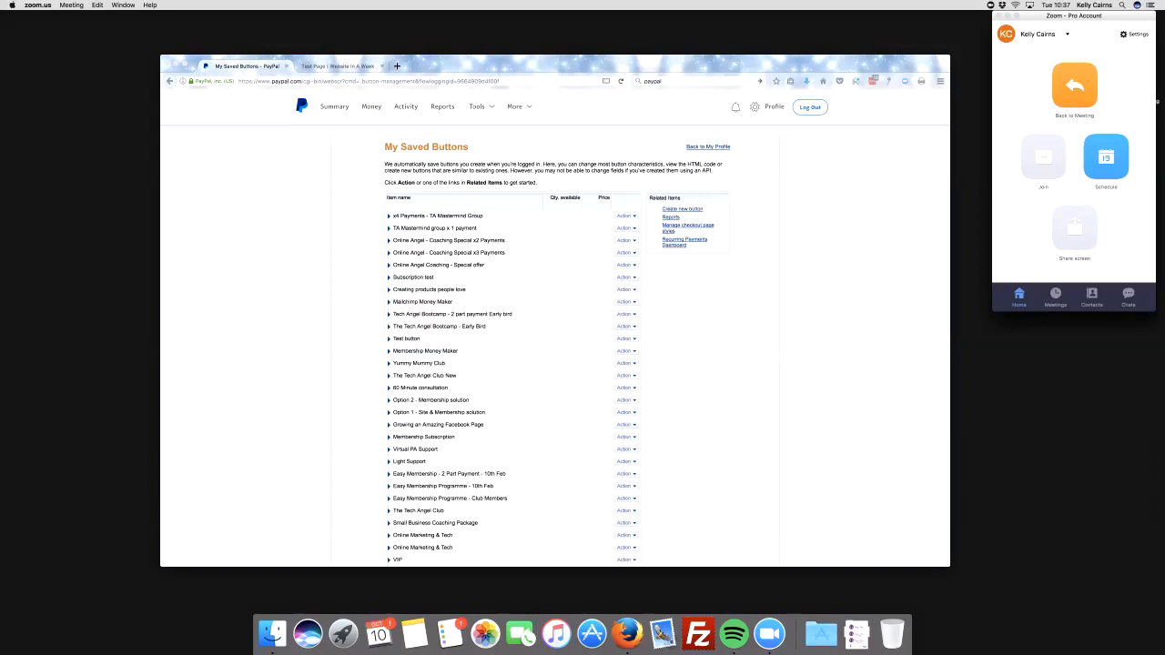
Step: Start a new PayPal payment button and set its button type to Subscriptions
left_click(477, 106)
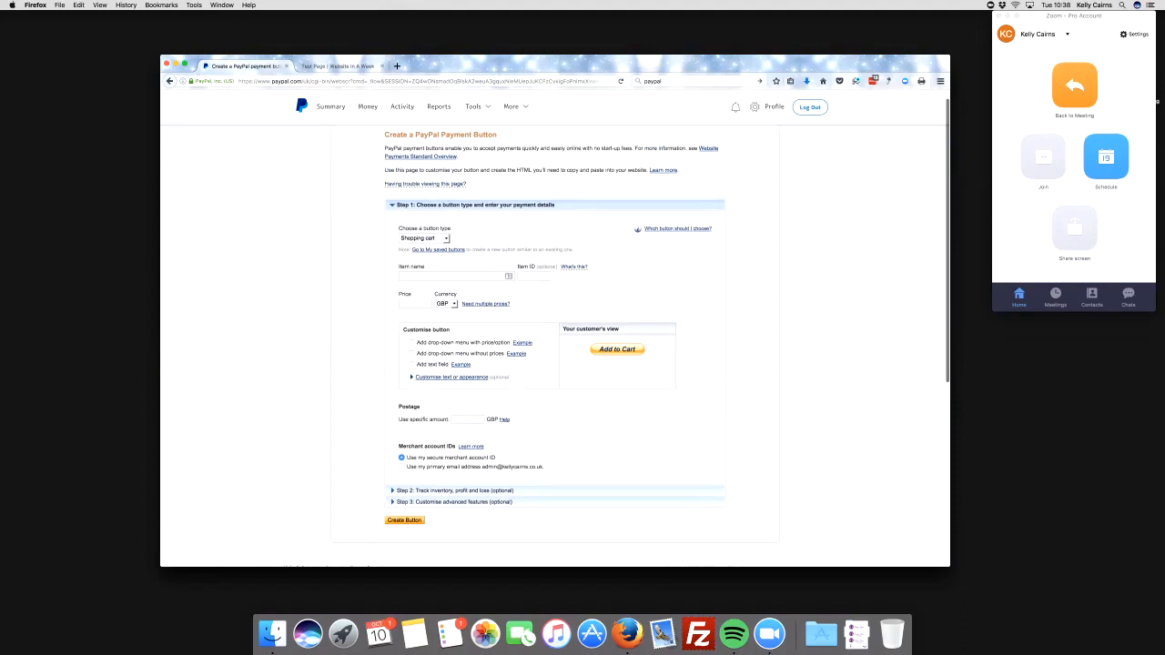
left_click(443, 238)
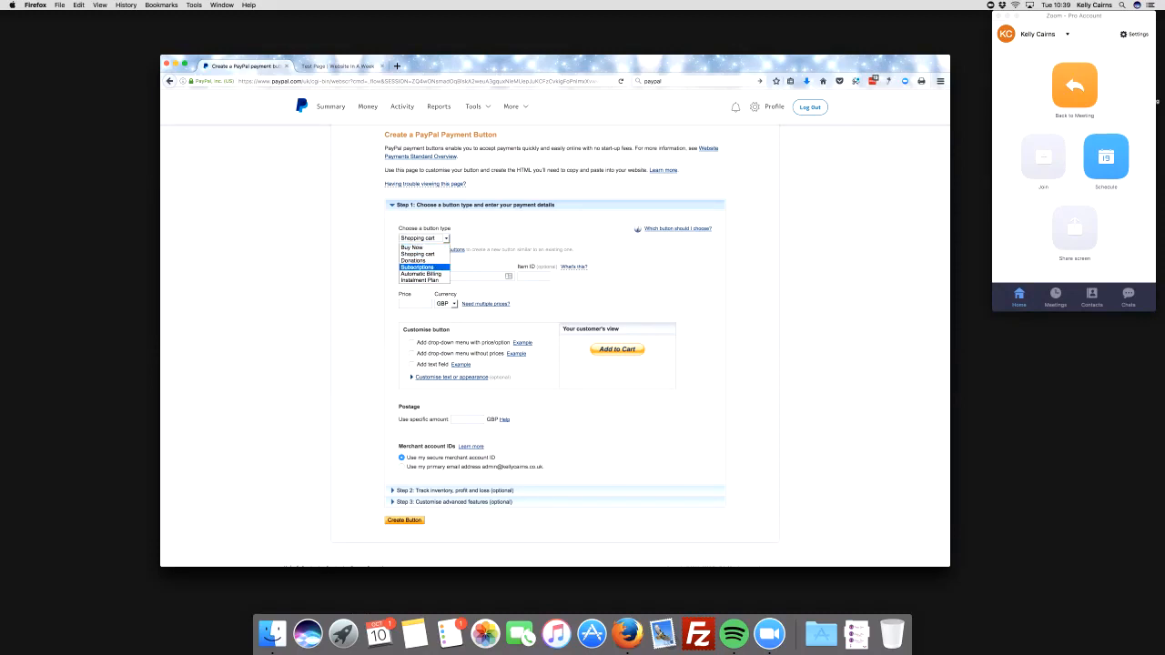
key("Return")
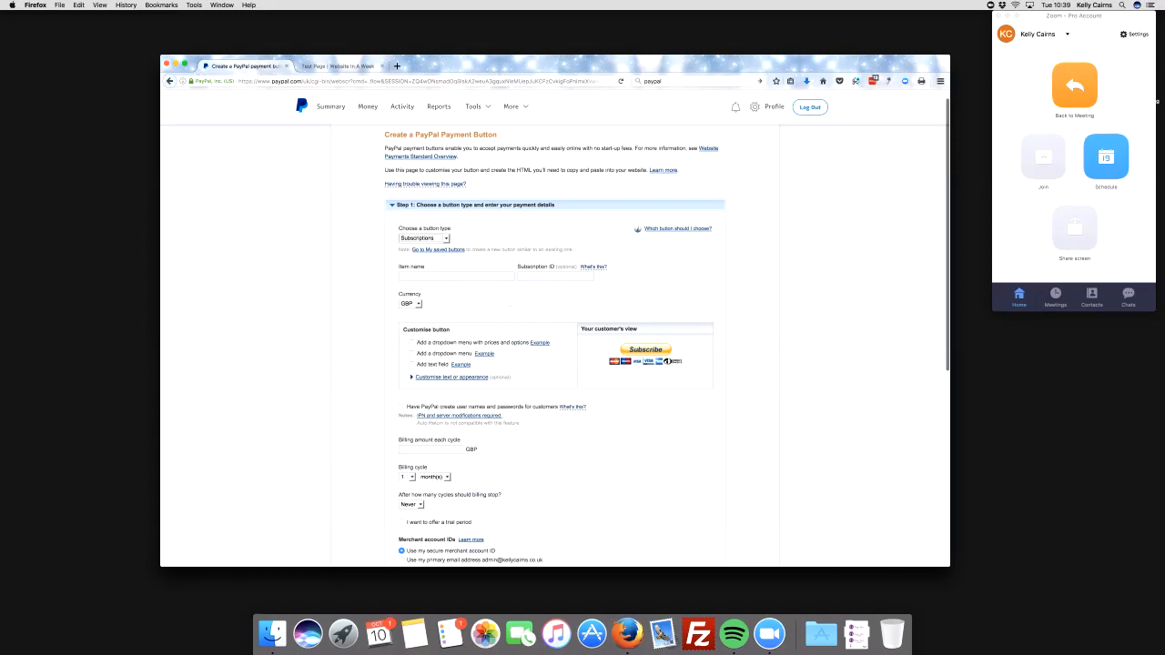
Step: Name the item "Test Subscription" and choose GBP as the currency
scroll(555, 346, "down", 3)
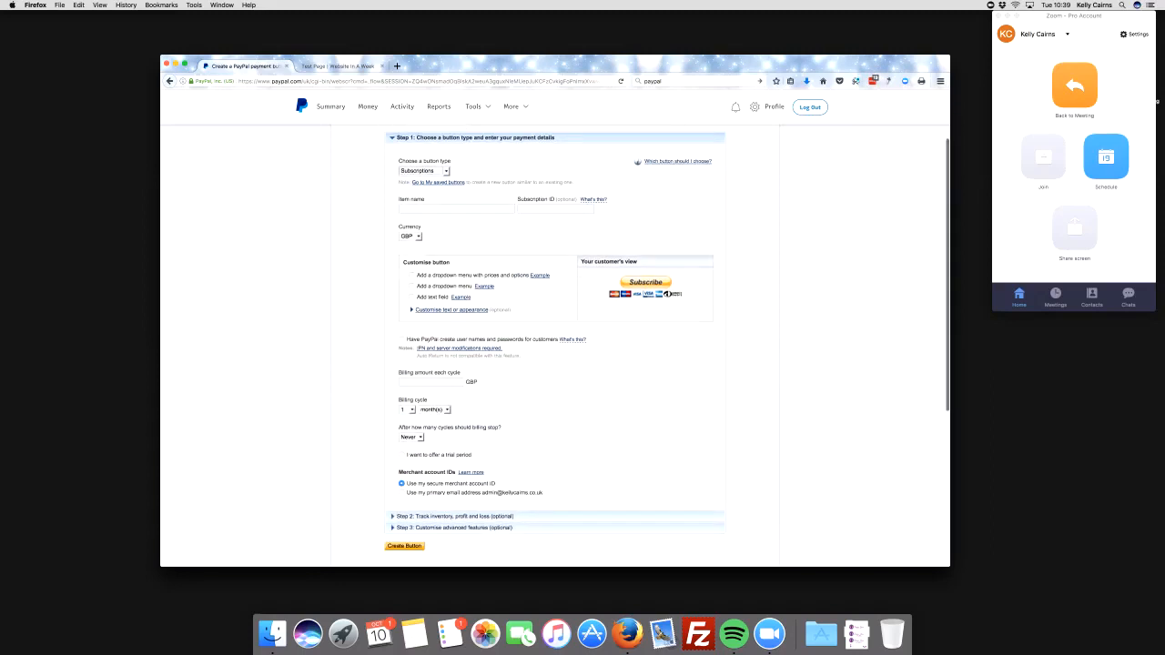
left_click(455, 210)
type("Test Subcription")
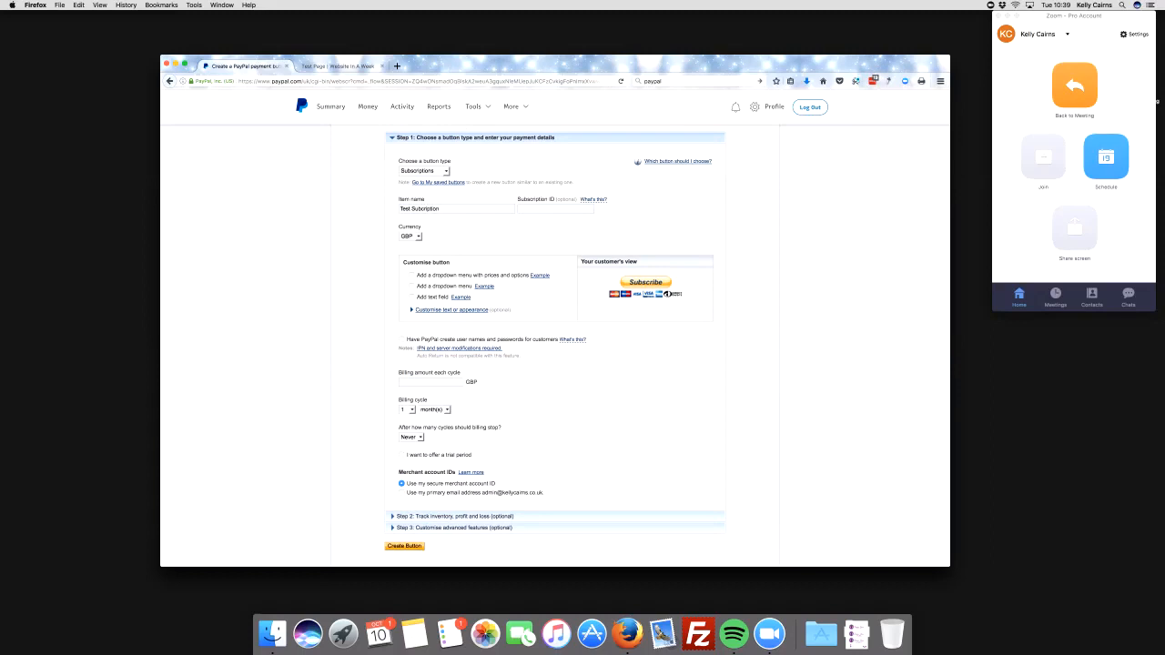
left_click(425, 208)
type("s")
left_click(409, 236)
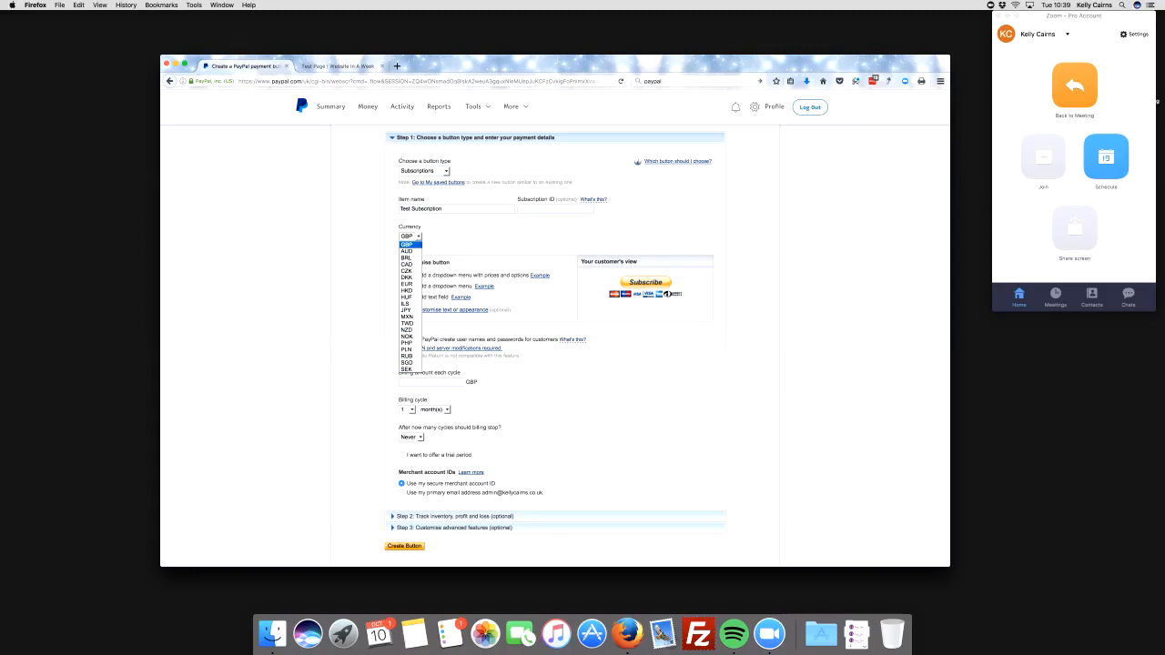
left_click(409, 244)
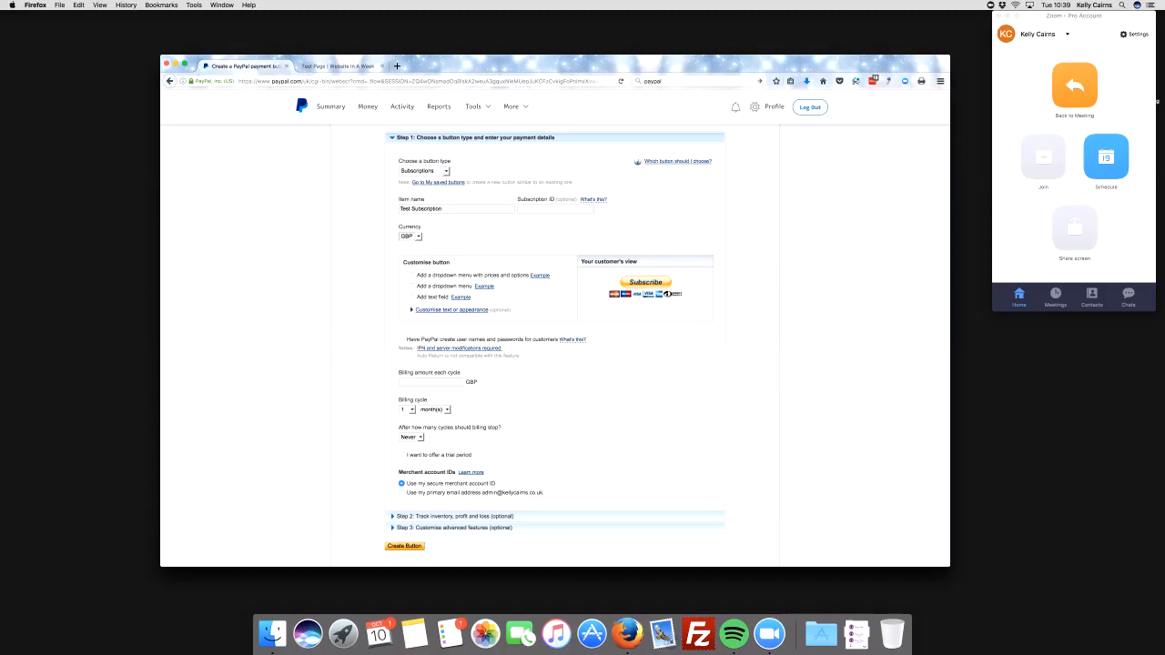
Step: Add a dropdown menu with prices and options, charging £3 monthly for Option 1 and £6 monthly for Option 2, and save it
left_click(411, 275)
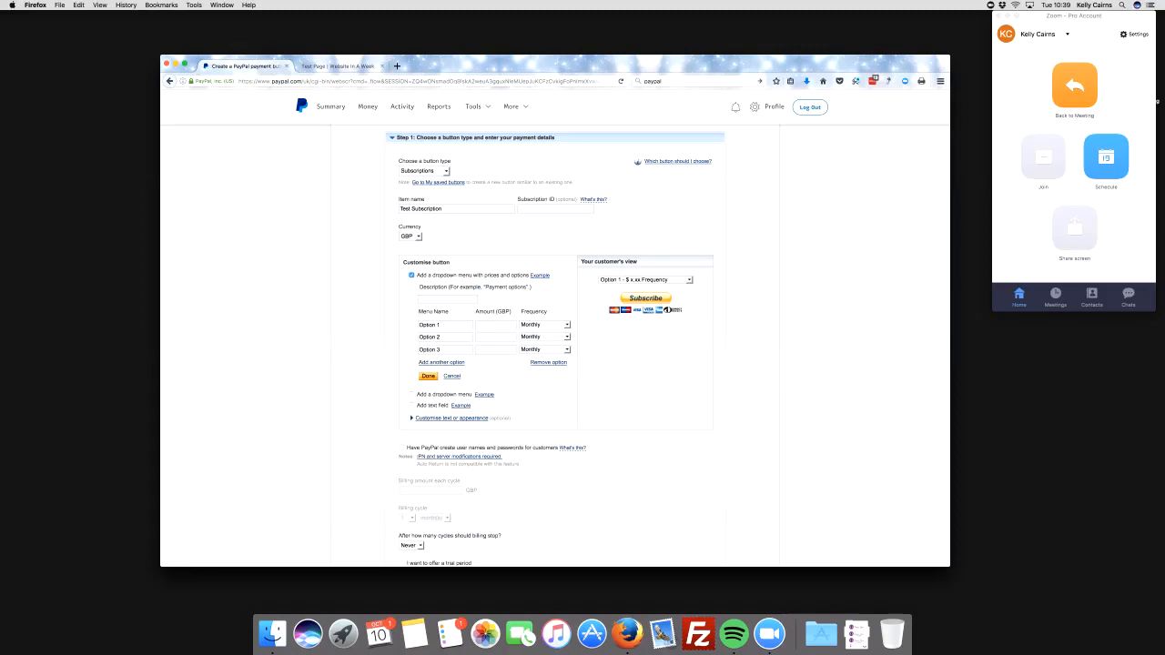
left_click(688, 280)
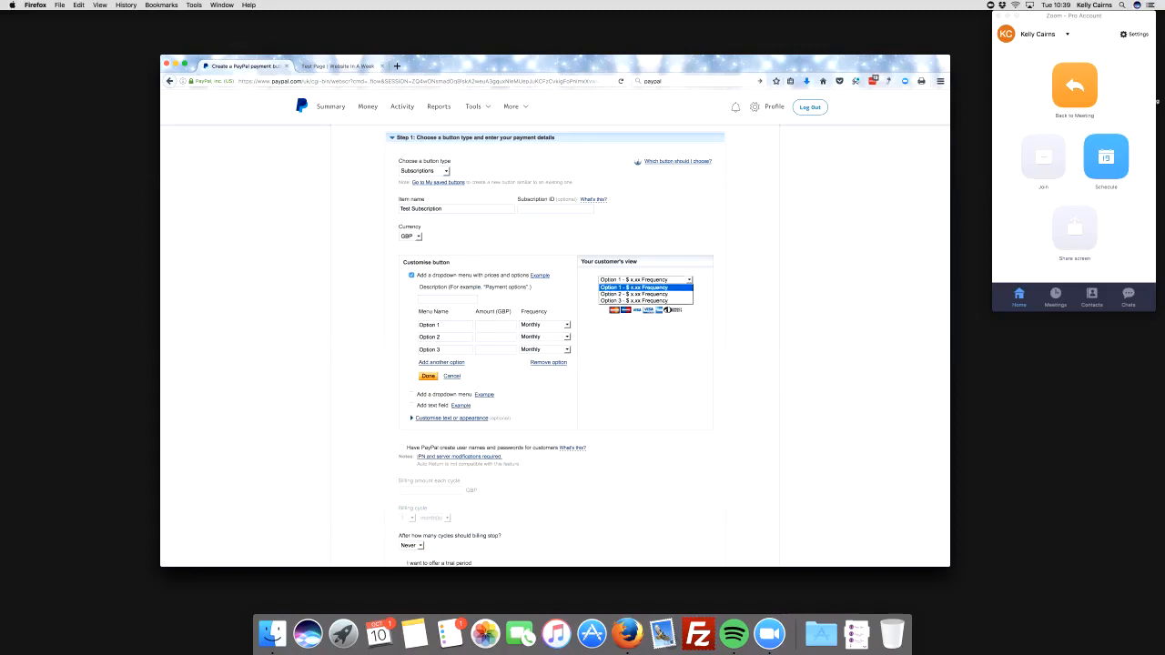
key("Escape")
left_click(476, 325)
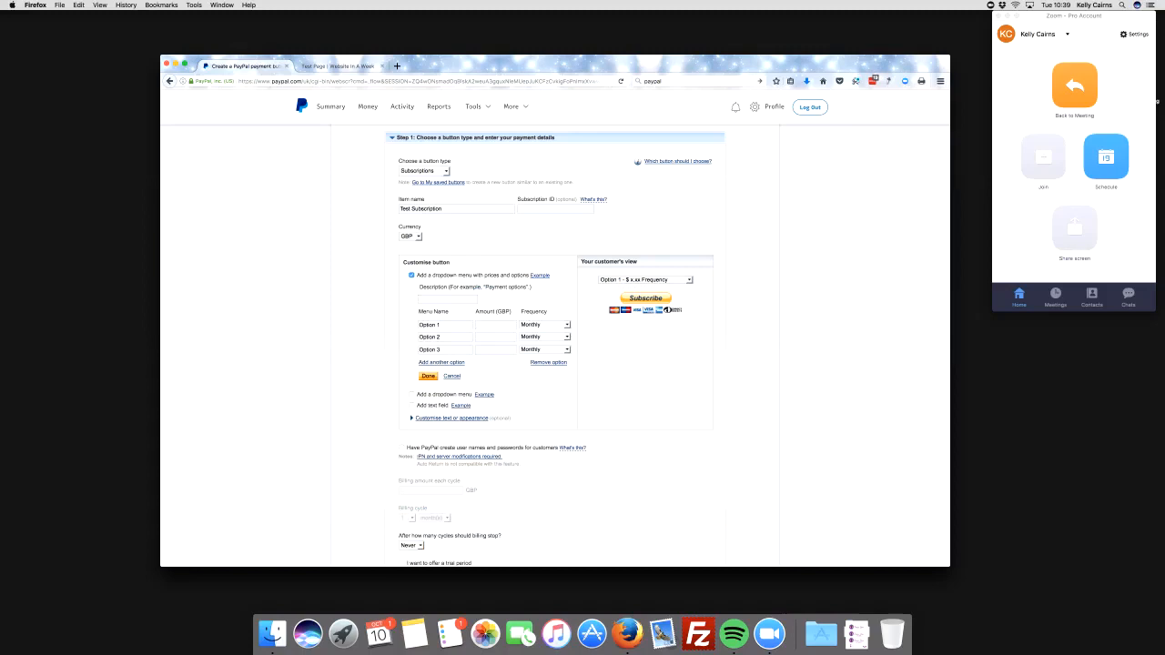
type("3")
key("Tab")
left_click(689, 280)
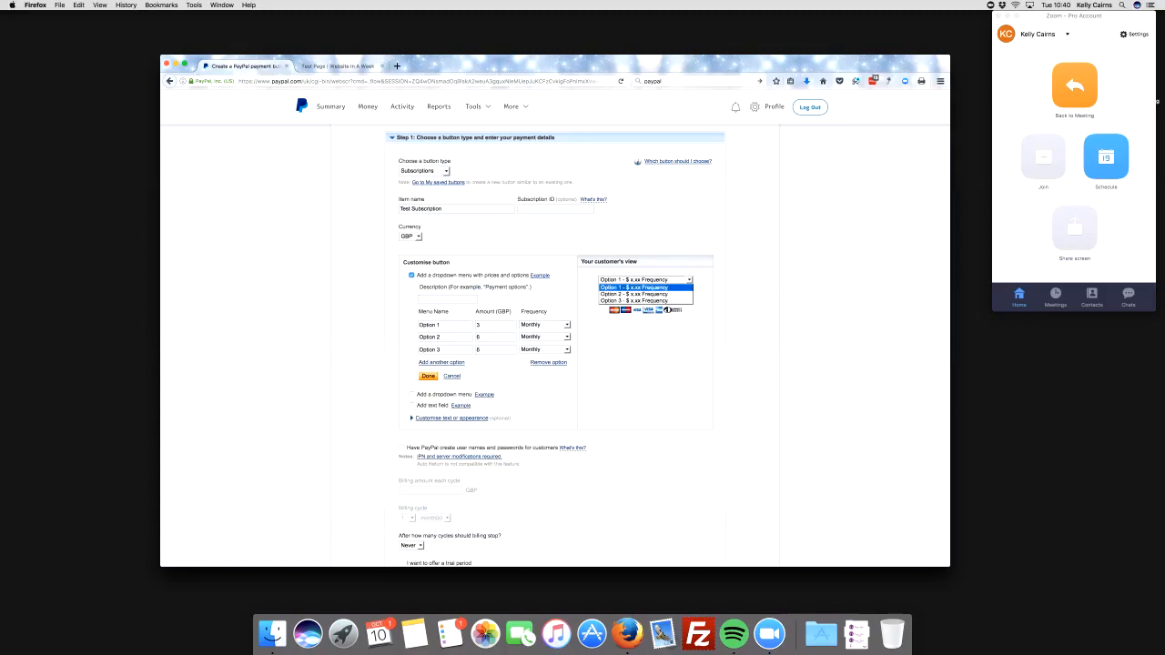
left_click(646, 302)
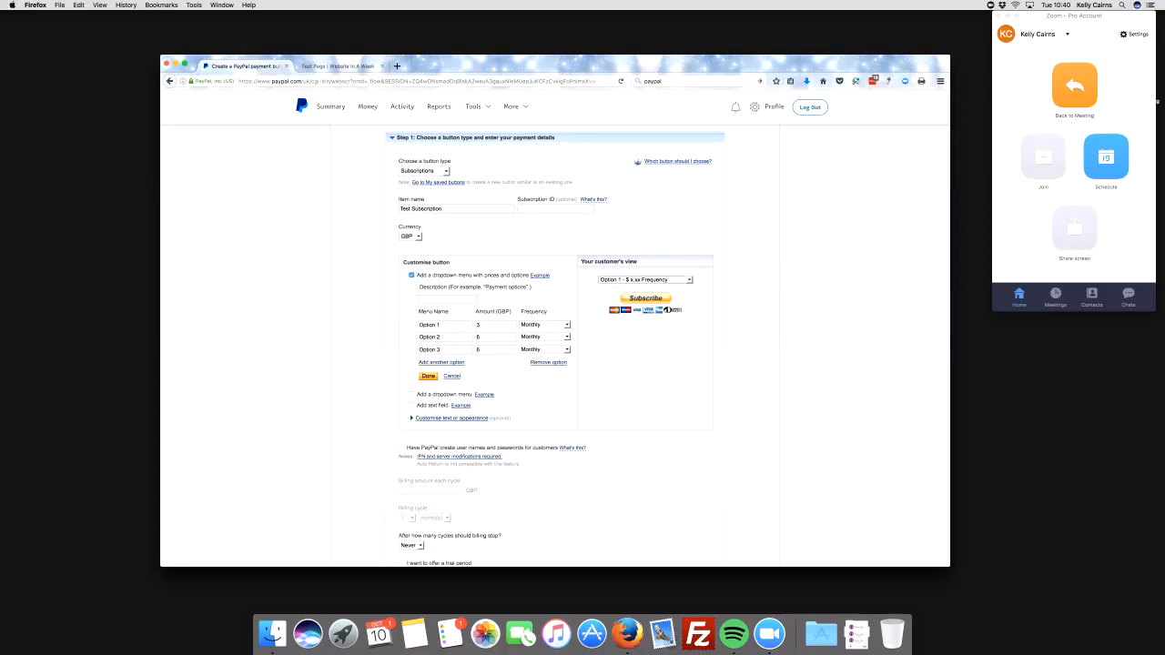
left_click(427, 376)
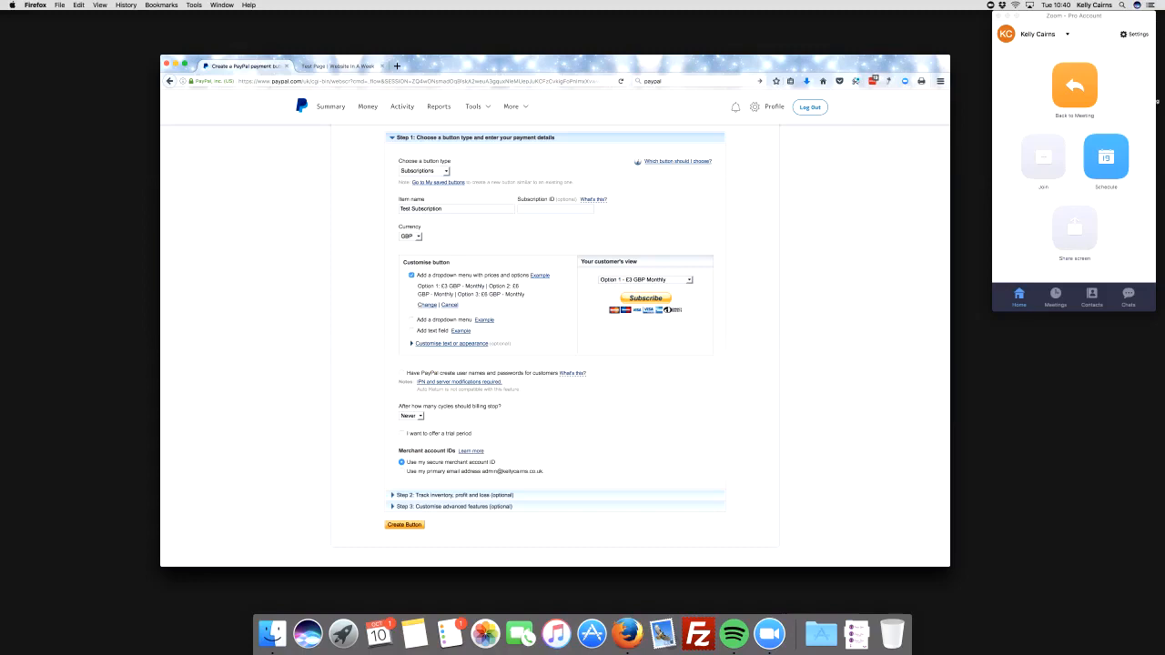
Step: Preview each priced option in the customer's view and remove the dropdown menu with prices
left_click(689, 279)
left_click(645, 294)
left_click(689, 280)
left_click(645, 301)
left_click(689, 279)
left_click(646, 288)
left_click(411, 275)
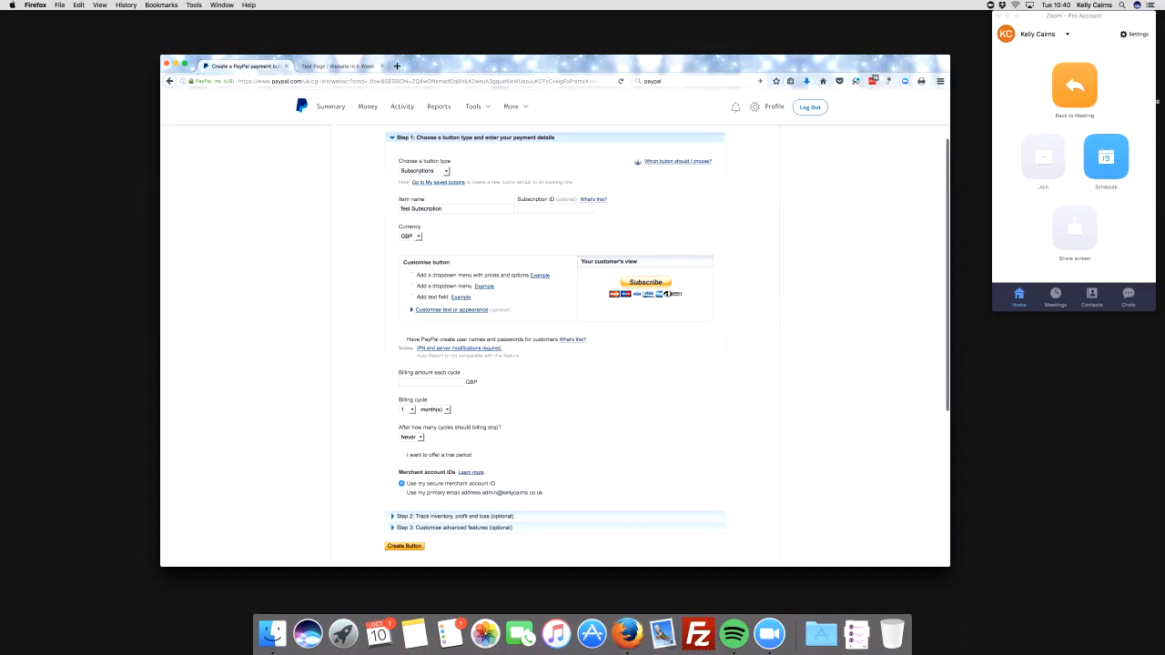
Step: Add a dropdown menu without prices and preview its options in the customer's view, with and without the priced menu
left_click(411, 286)
left_click(645, 279)
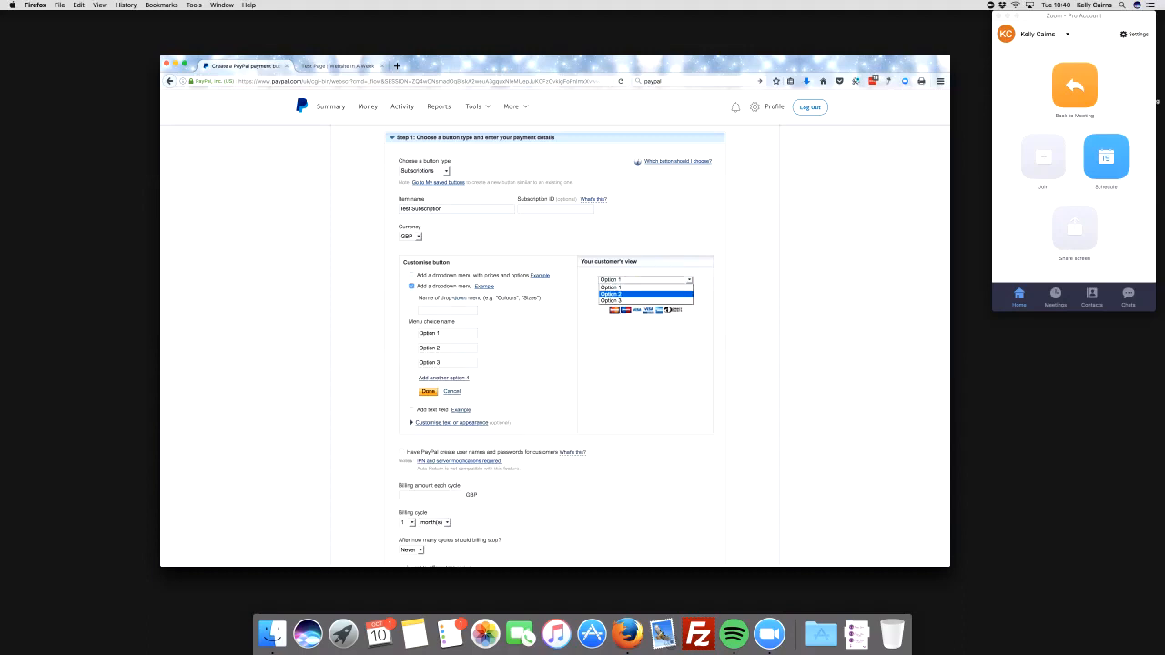
left_click(610, 294)
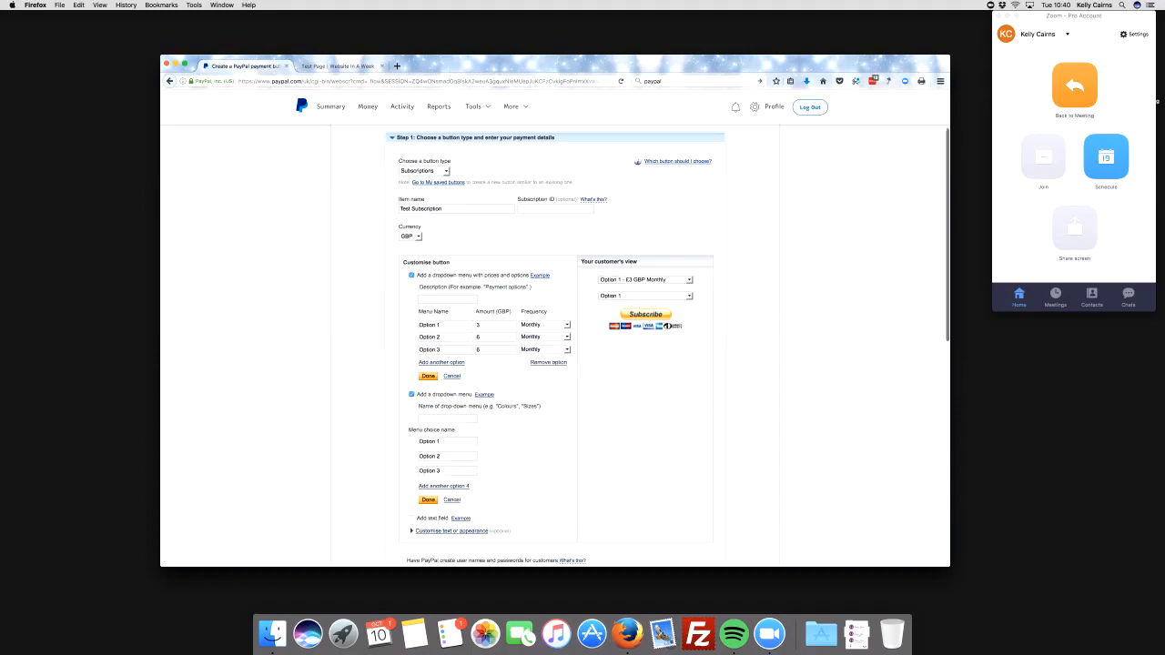
left_click(645, 280)
left_click(645, 280)
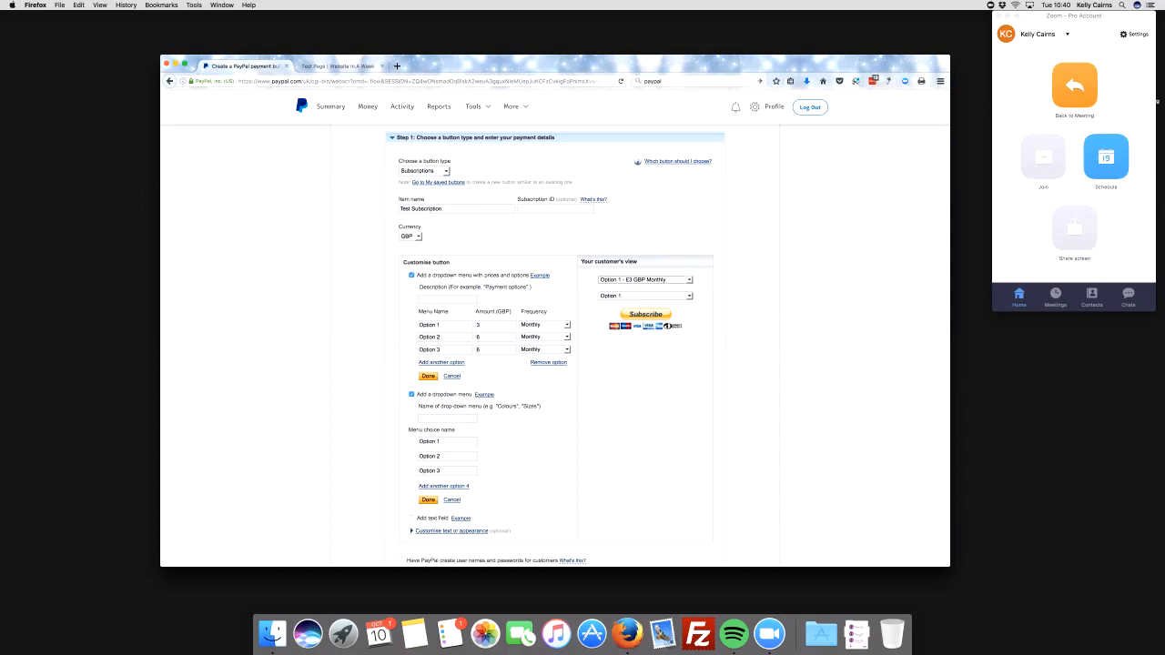
left_click(412, 275)
left_click(645, 279)
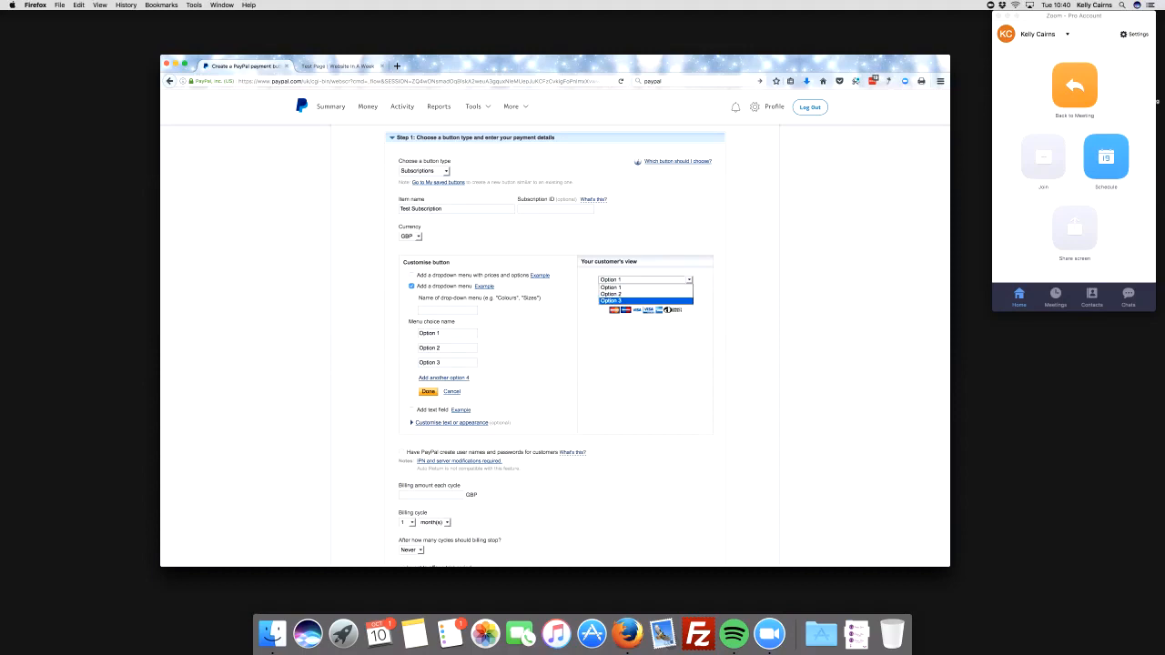
Step: Try both dropdown menus together with Option 2 selected in each customer preview list, and remove both menus
left_click(411, 275)
left_click(412, 275)
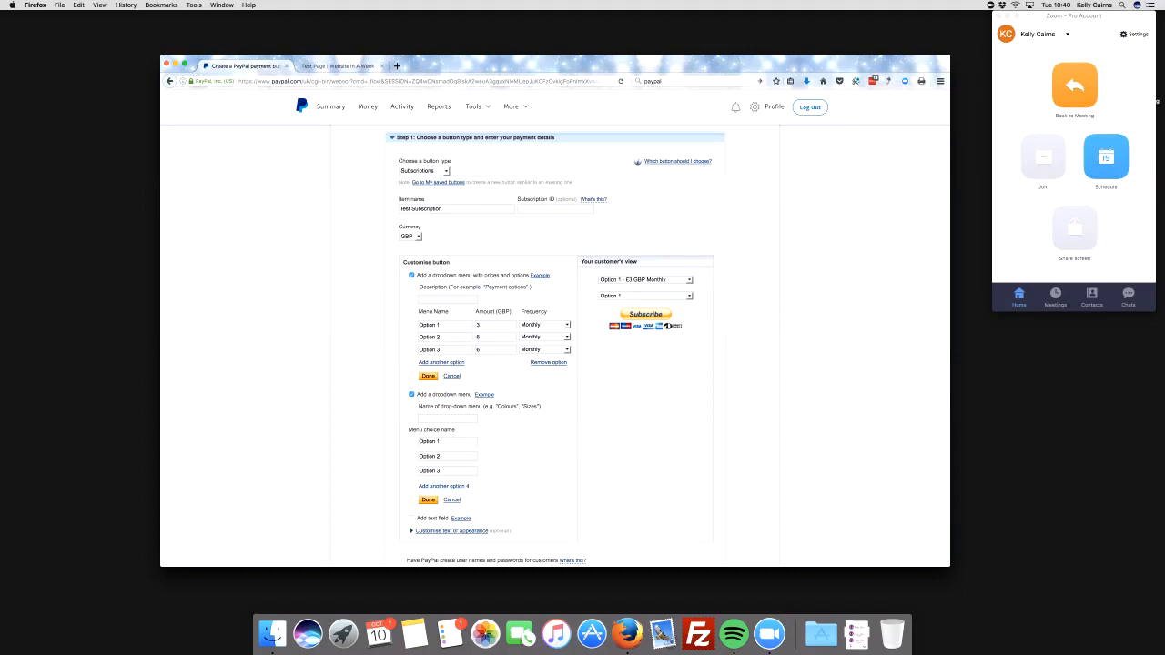
left_click(644, 280)
left_click(646, 296)
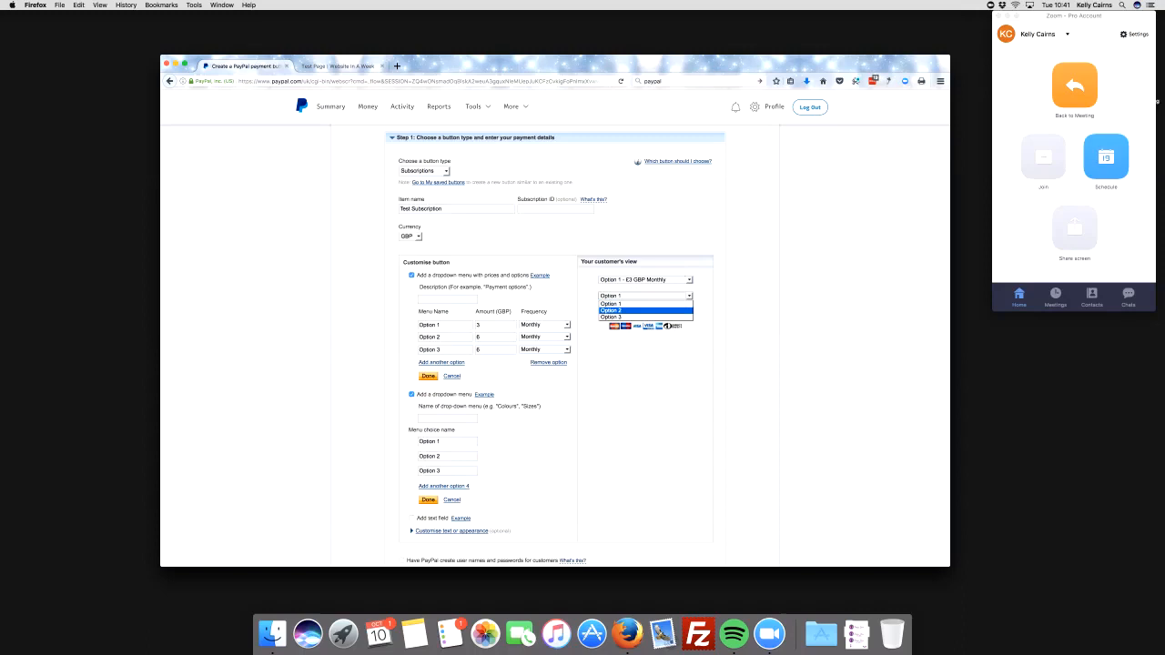
left_click(645, 279)
left_click(646, 280)
left_click(637, 291)
left_click(646, 296)
left_click(637, 309)
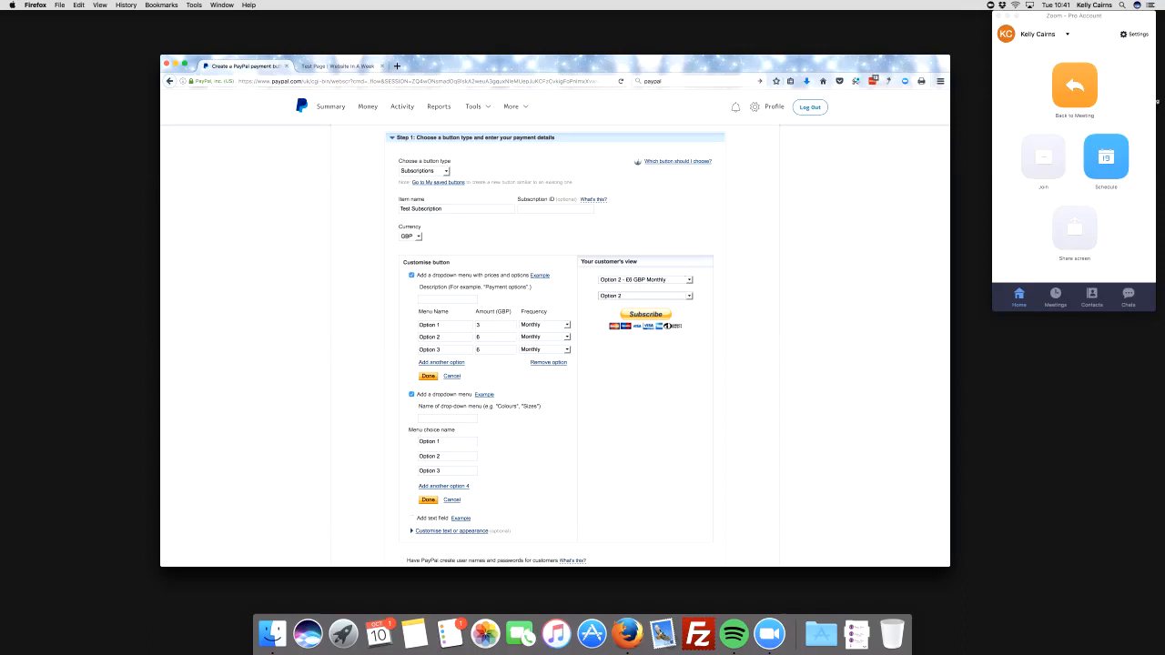
left_click(412, 275)
left_click(411, 286)
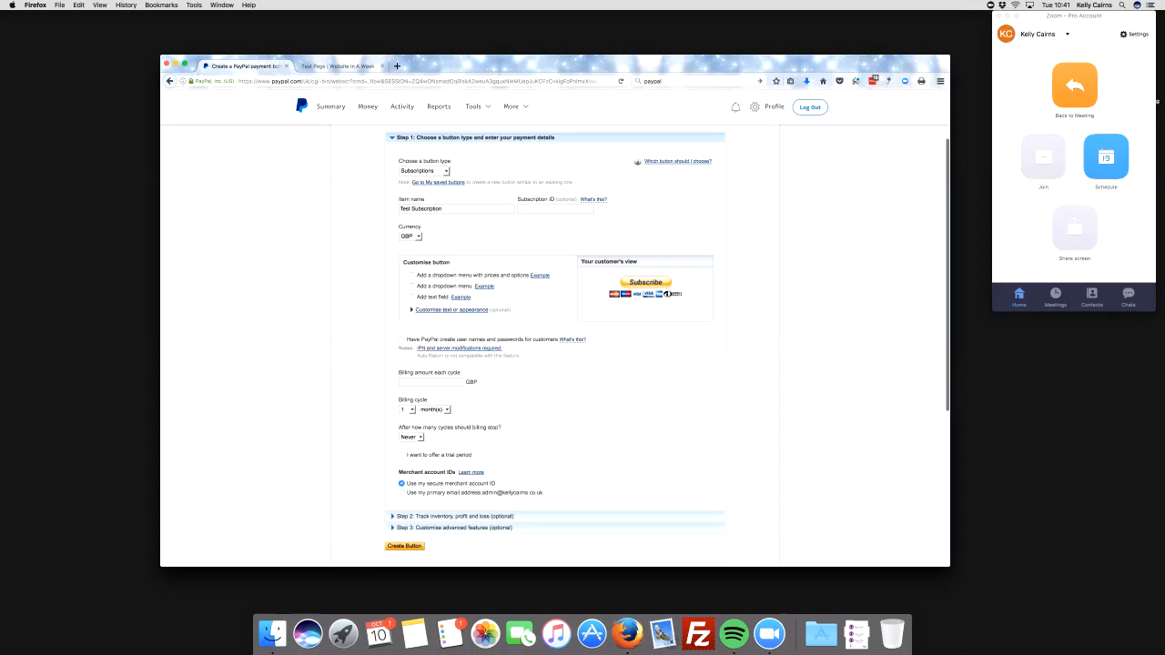
Step: Add a text field named "Test button" to the payment button and remove it again
left_click(412, 297)
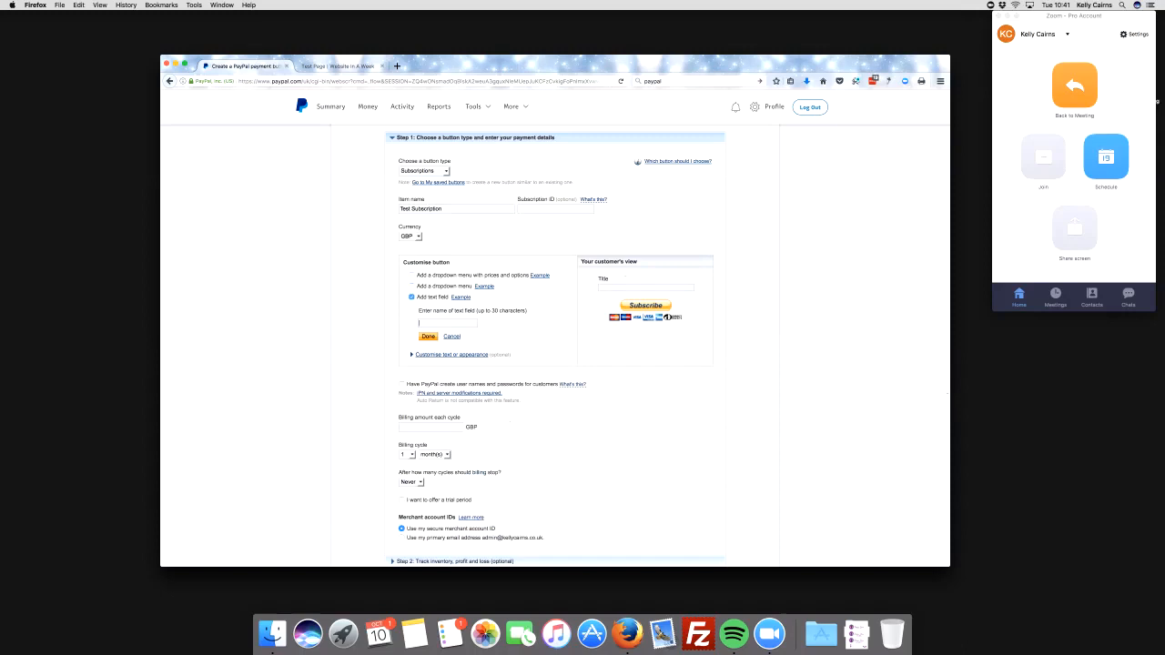
type("Test button")
left_click(428, 337)
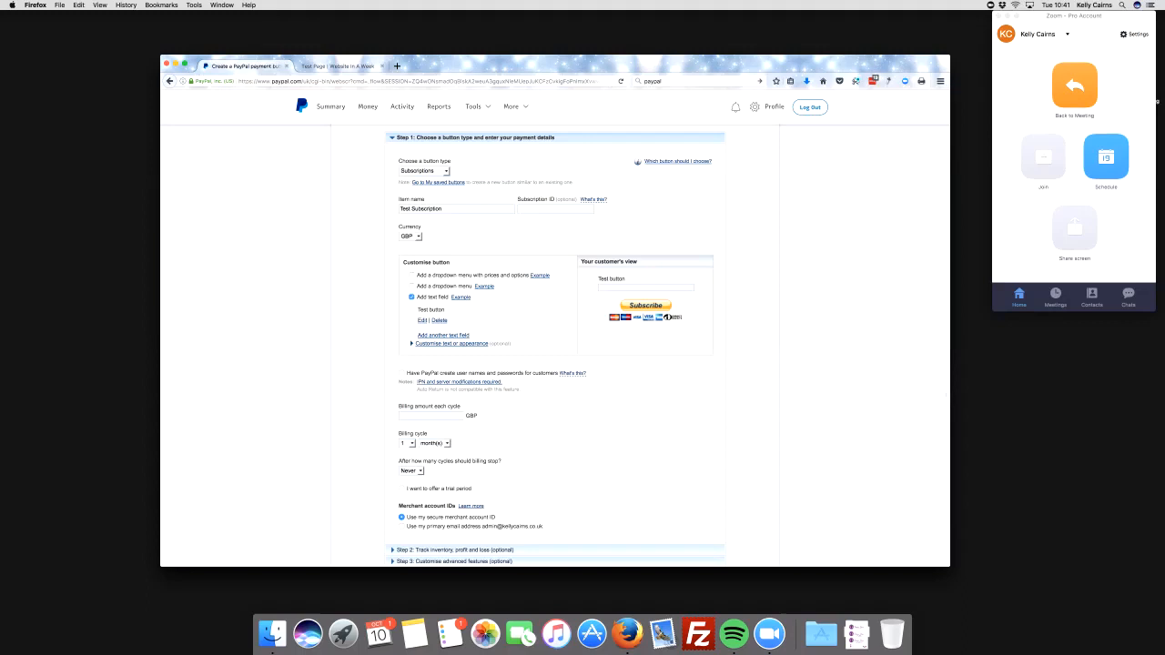
left_click(411, 296)
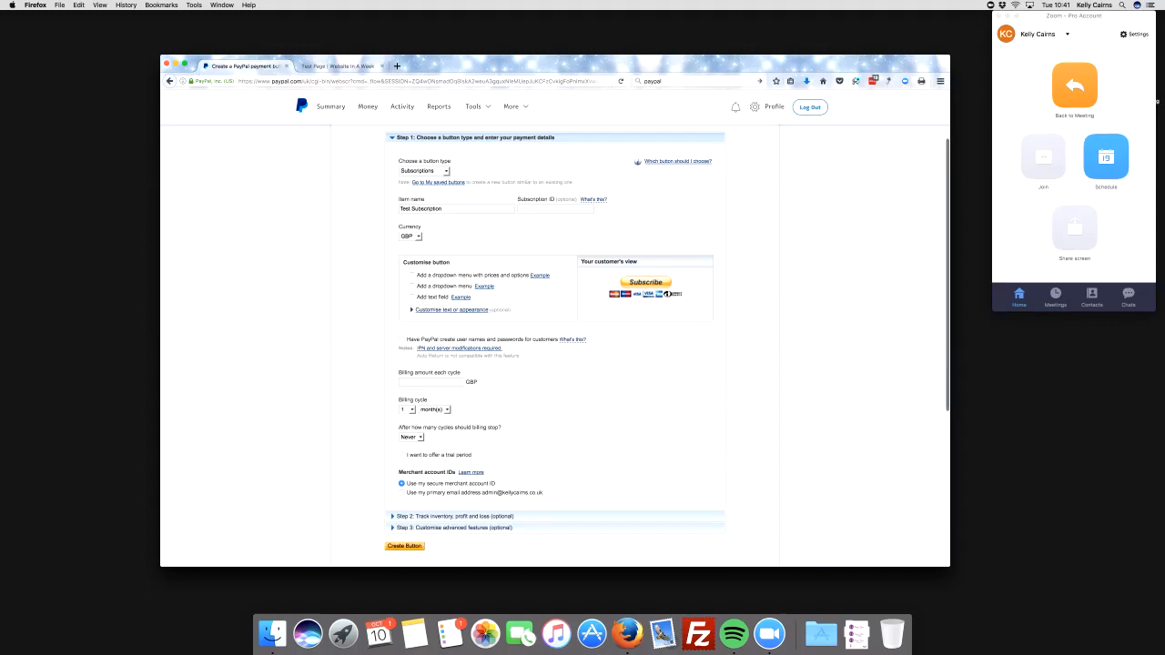
Step: Set the billing amount to 1 GBP per cycle and try other billing cycle lengths, returning to 1 month
scroll(556, 345, "down", 1)
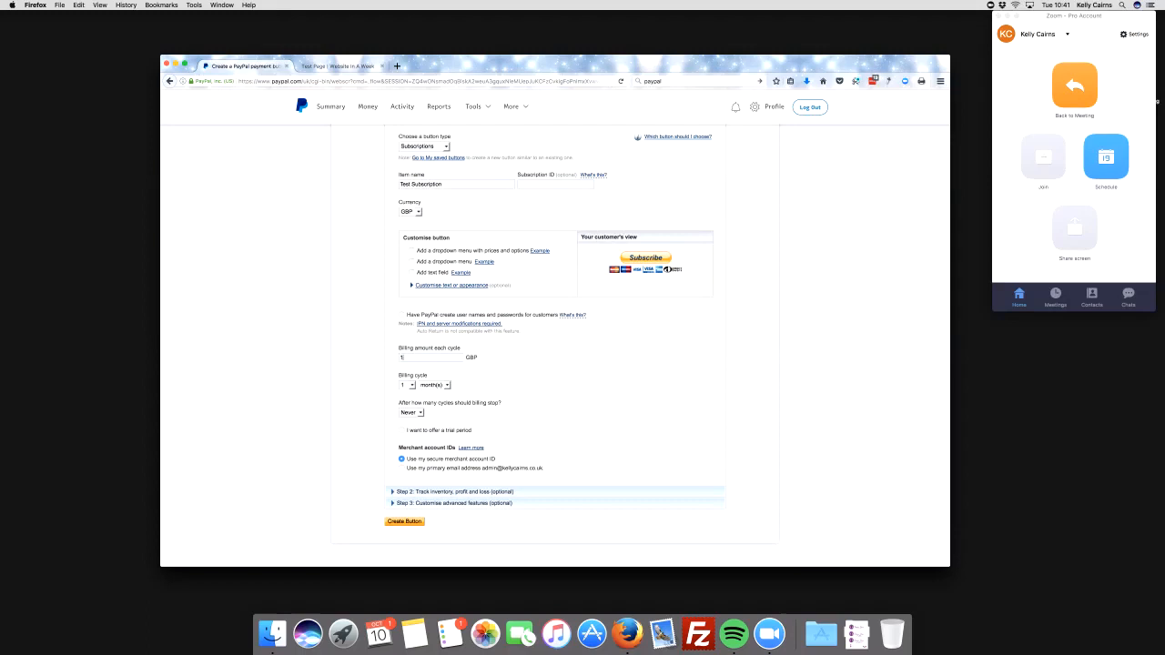
scroll(556, 346, "down", 1)
left_click(435, 361)
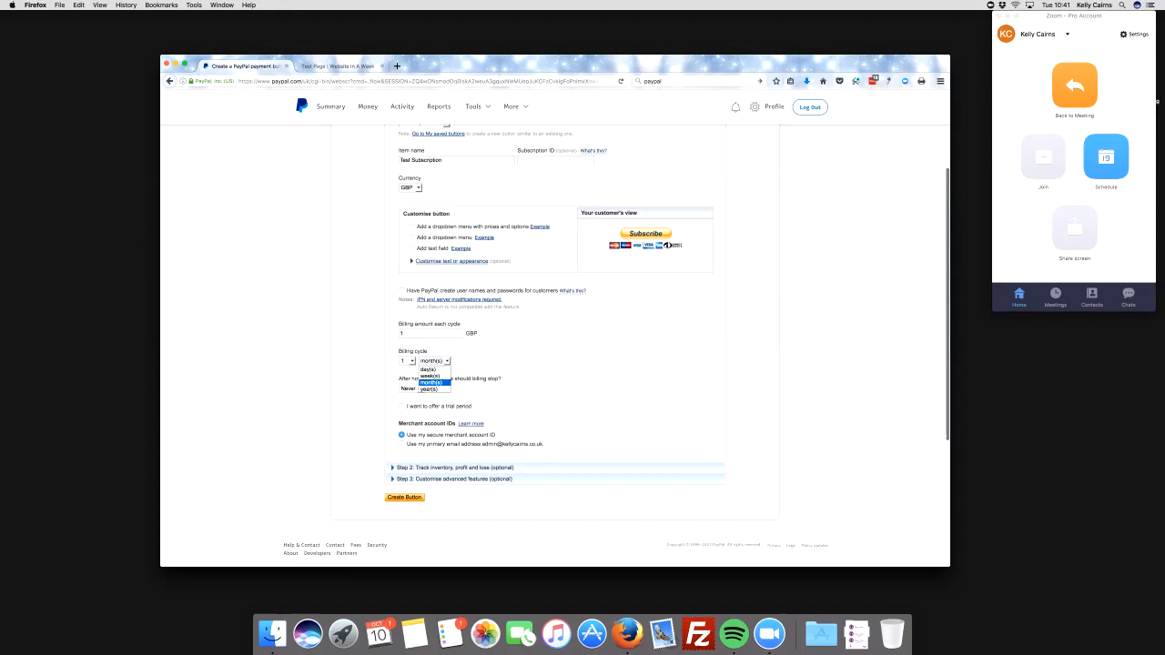
left_click(429, 369)
left_click(435, 362)
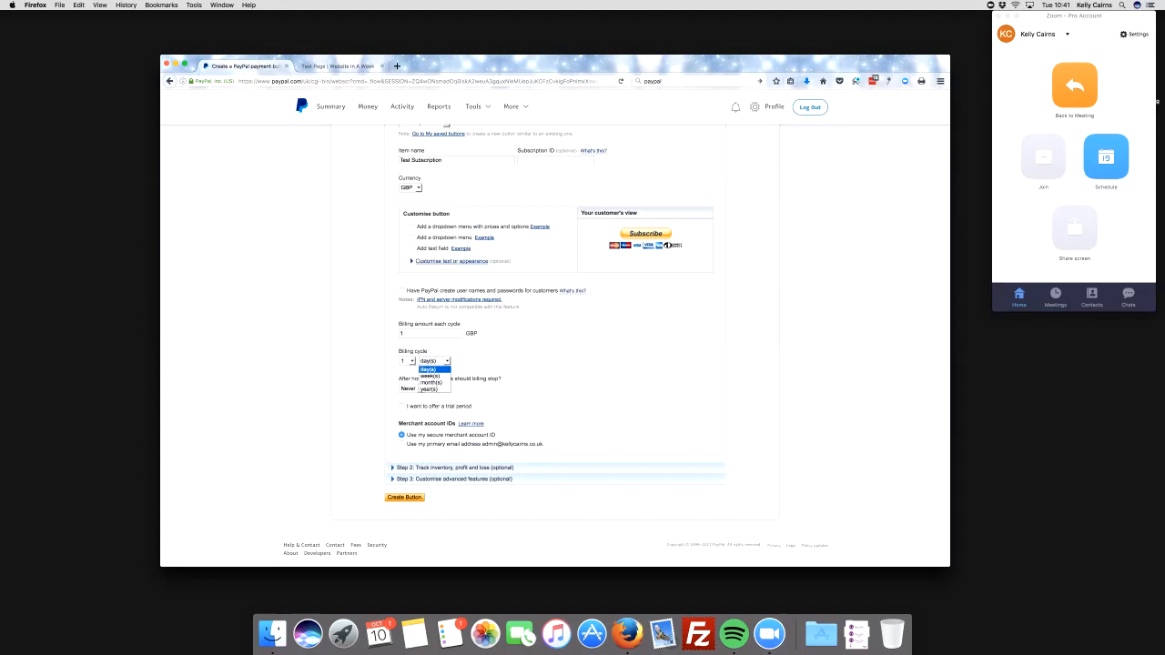
left_click(408, 361)
left_click(405, 455)
left_click(408, 361)
left_click(406, 370)
left_click(435, 362)
left_click(431, 383)
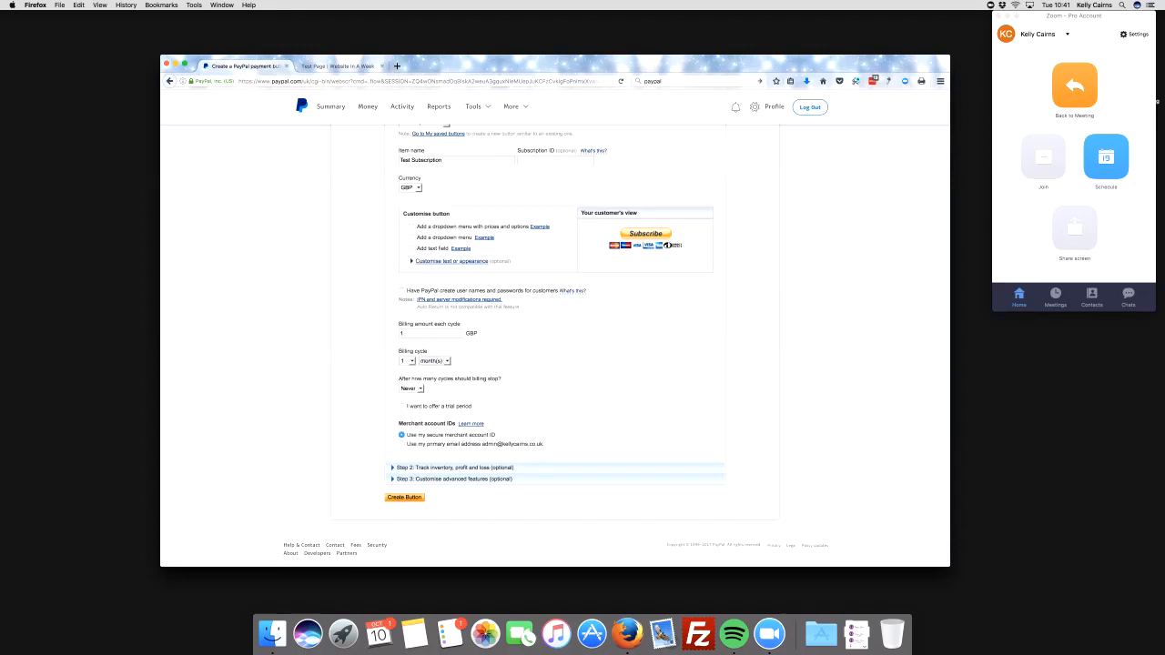
Step: Set the billing amount to 20 GBP per cycle and offer a trial period
scroll(556, 346, "down", 2)
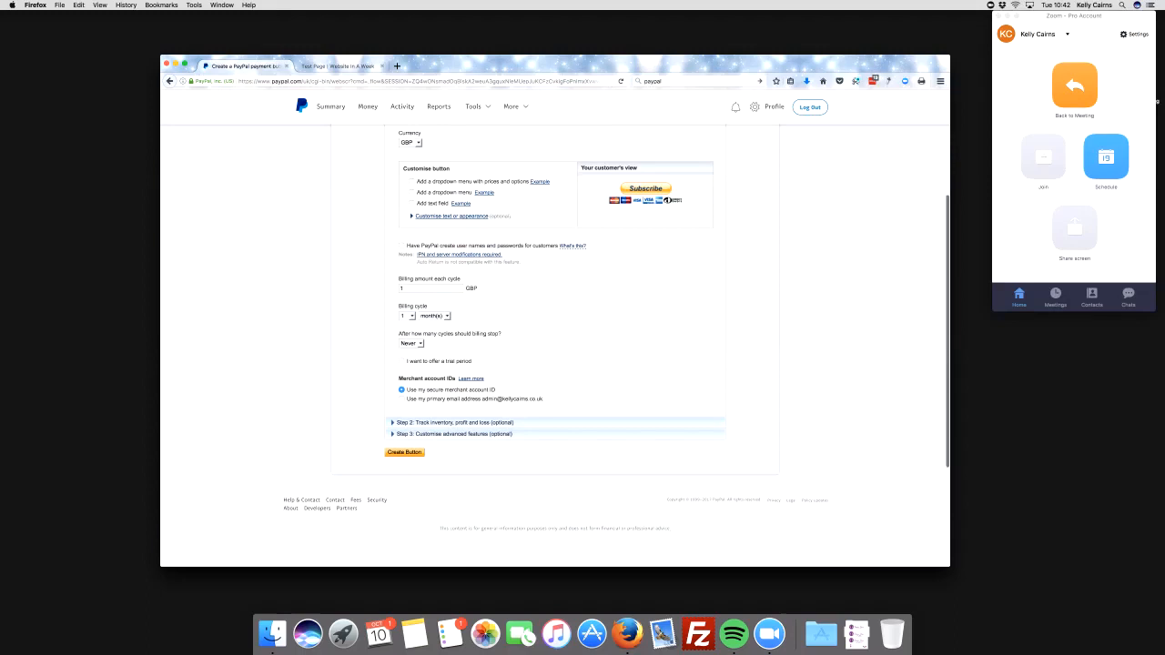
scroll(617, 337, "up", 1)
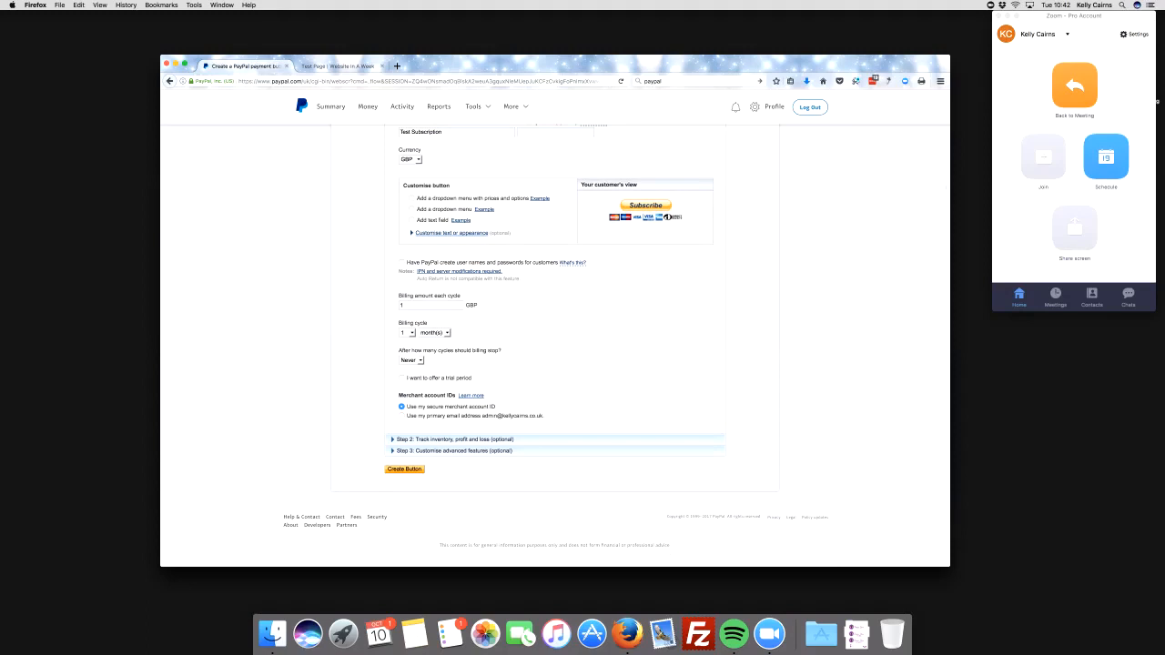
left_click(401, 378)
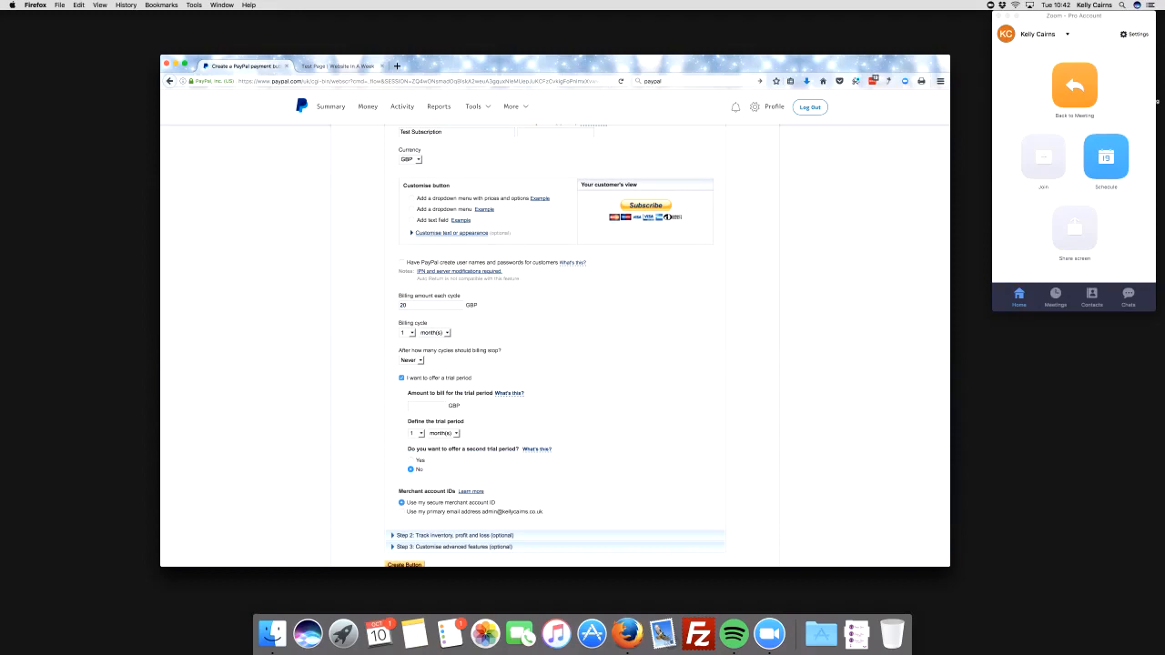
Step: Set billing to stop after 6 cycles
scroll(555, 346, "down", 1)
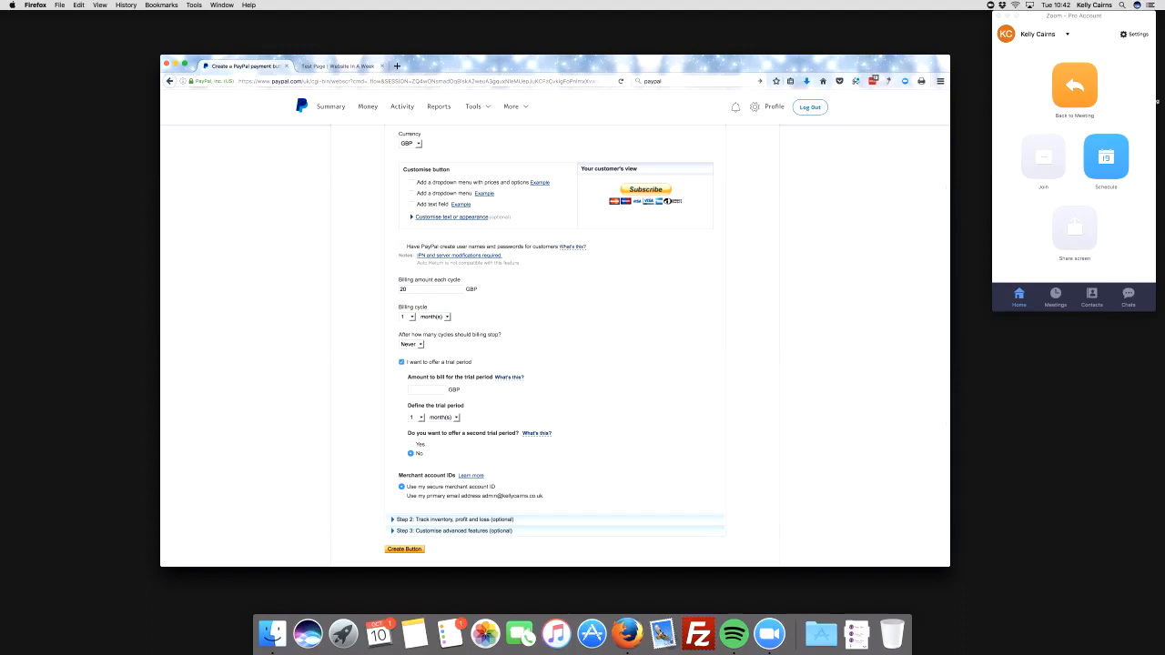
left_click(413, 345)
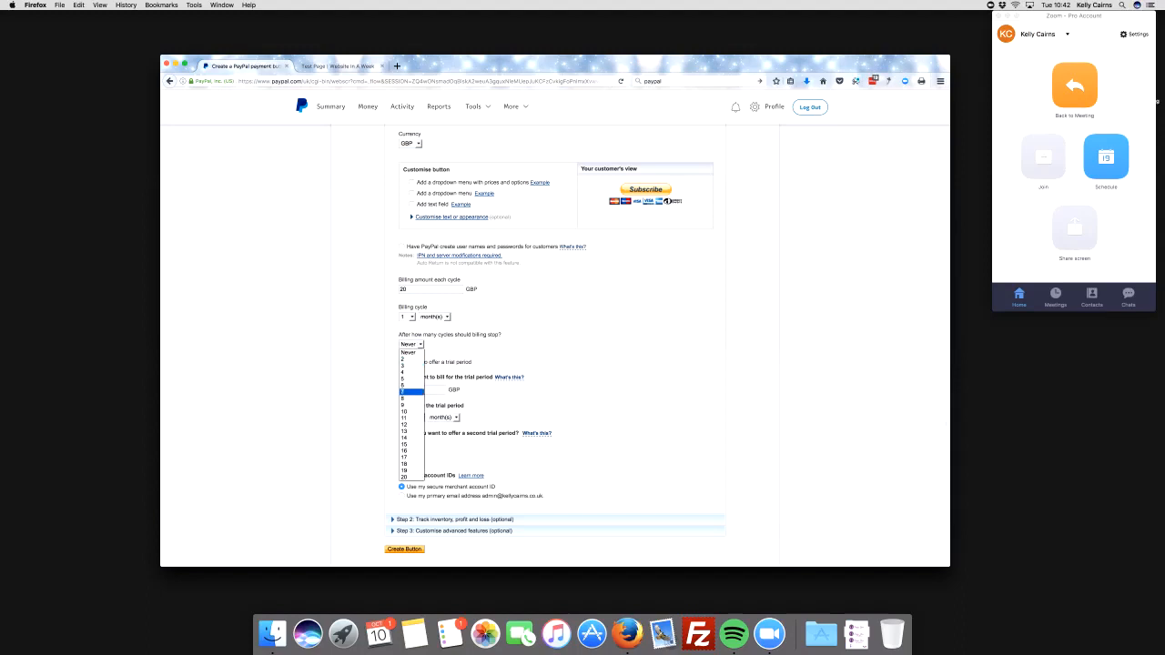
left_click(411, 386)
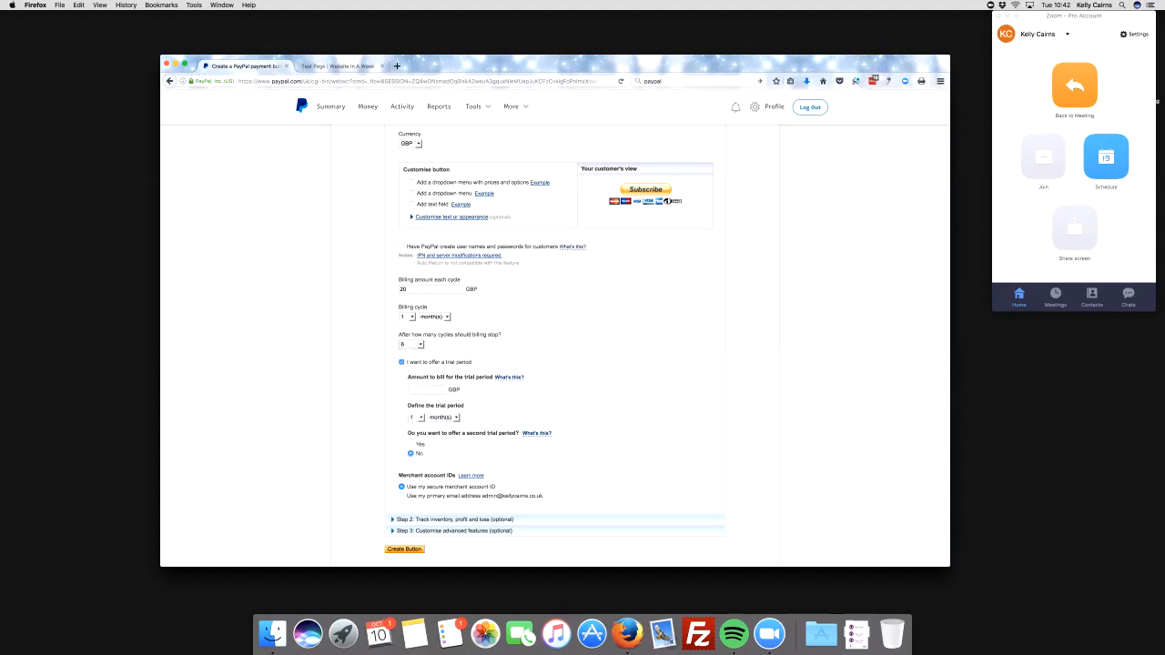
Step: Set billing to never stop and bill 1 GBP for the trial period
left_click(411, 345)
left_click(411, 354)
scroll(555, 346, "down", 3)
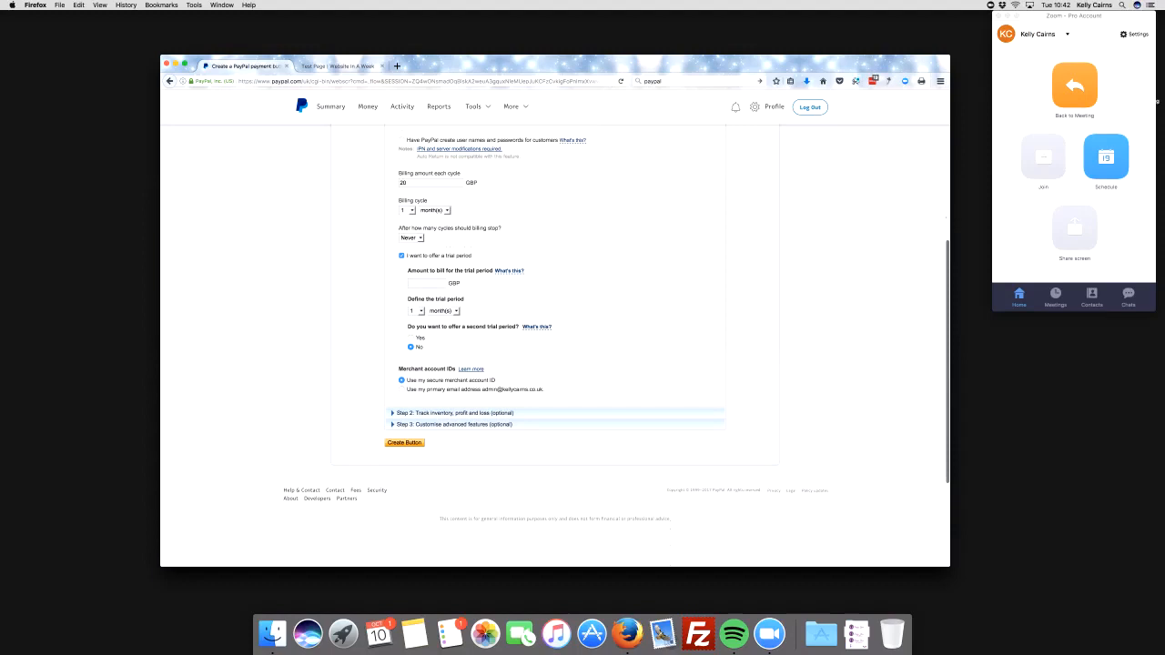
left_click(425, 283)
type("1")
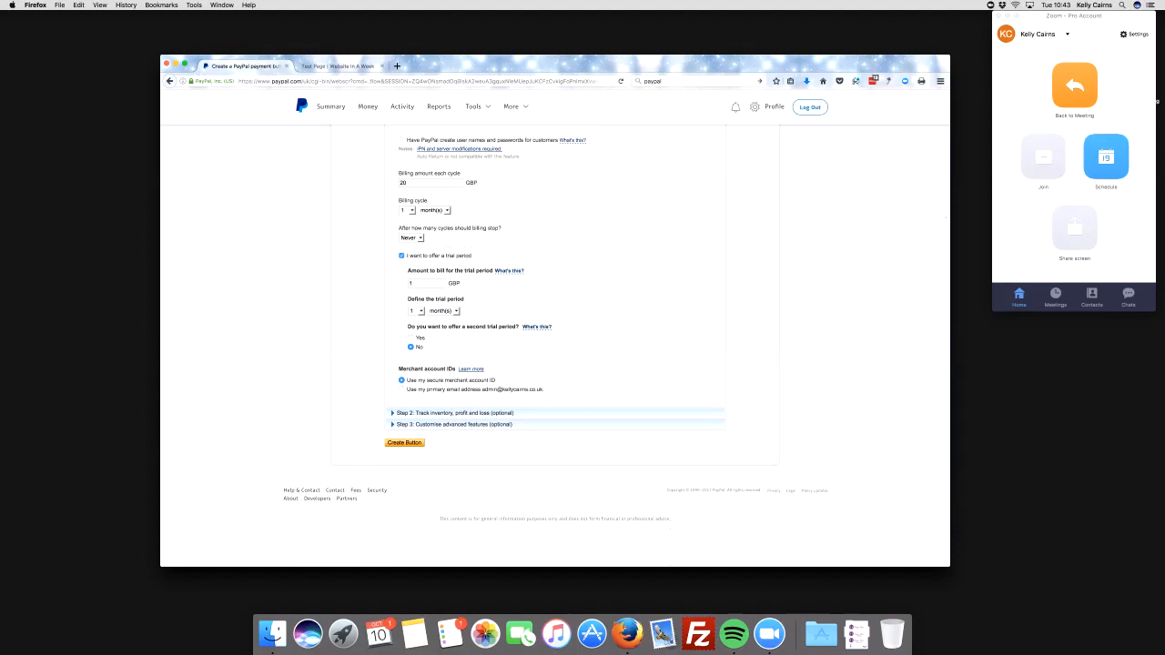
Step: Offer a second trial period billed at 10 GBP
left_click(410, 337)
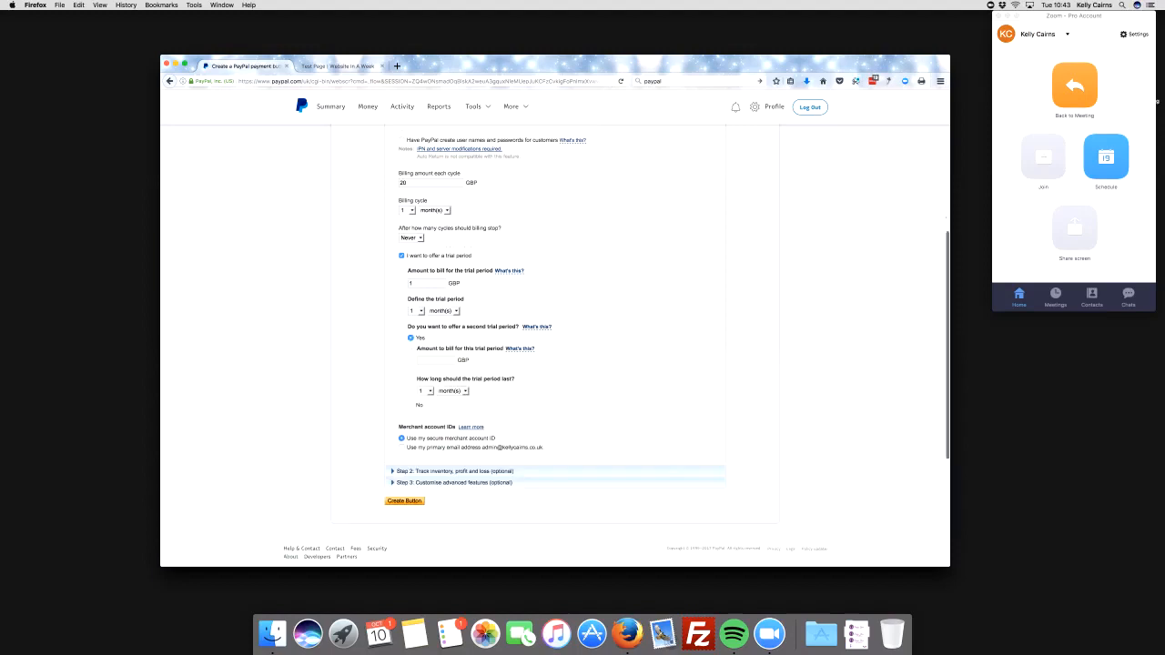
type("10")
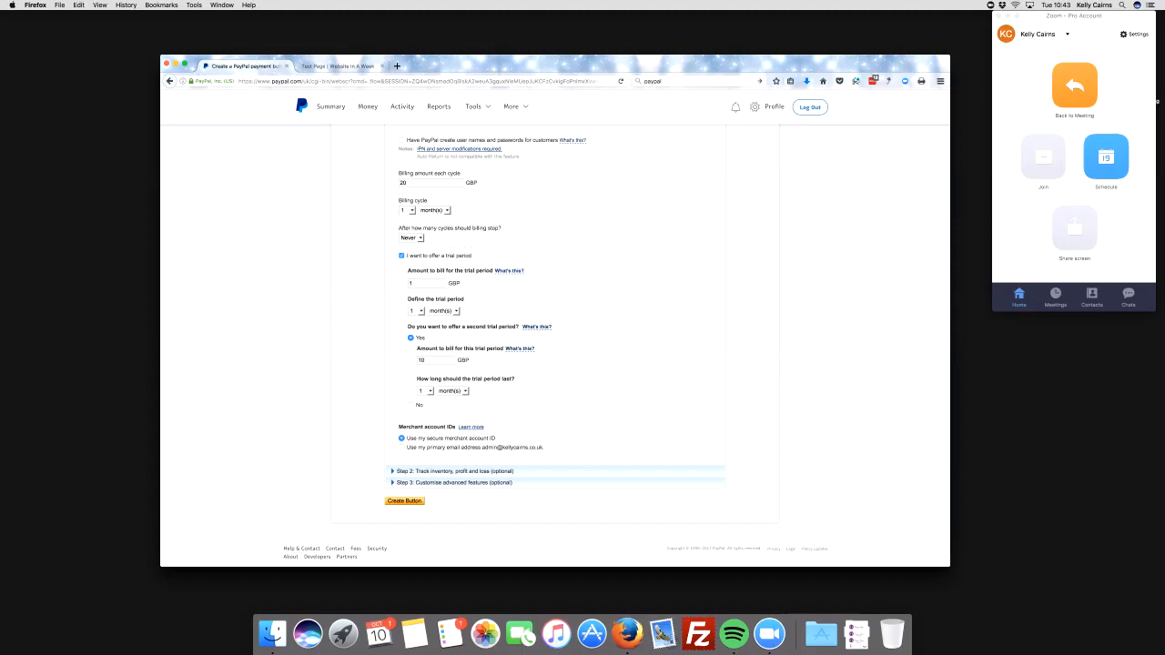
Step: Review the inventory tracking and advanced feature options, and create the payment button
scroll(555, 346, "down", 1)
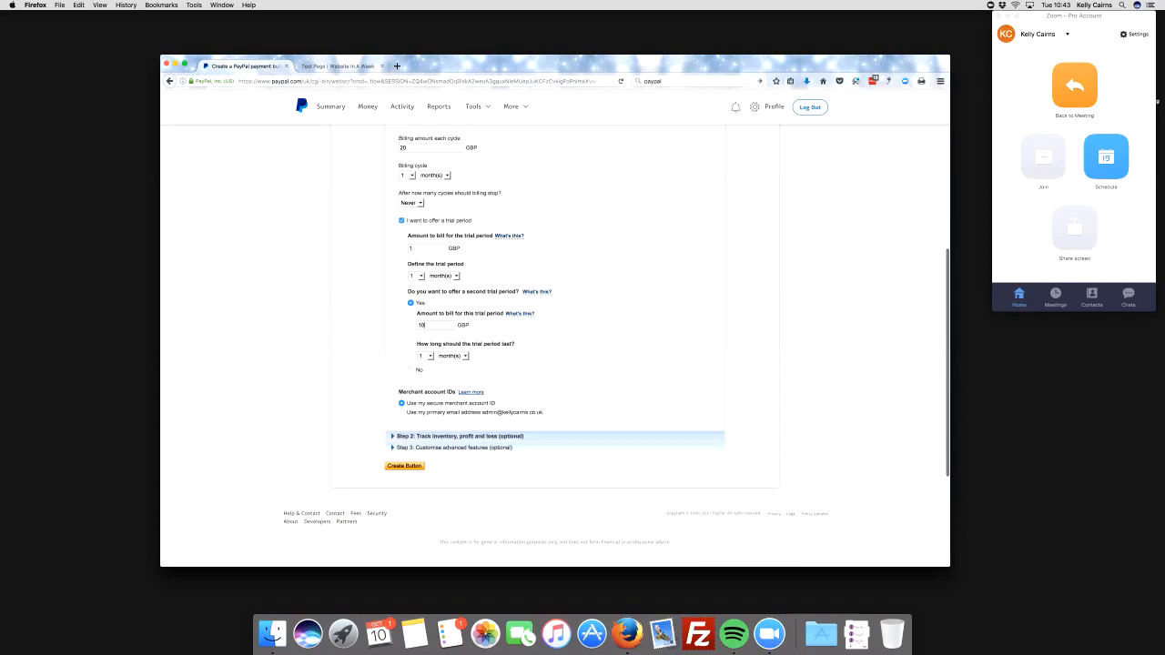
left_click(460, 436)
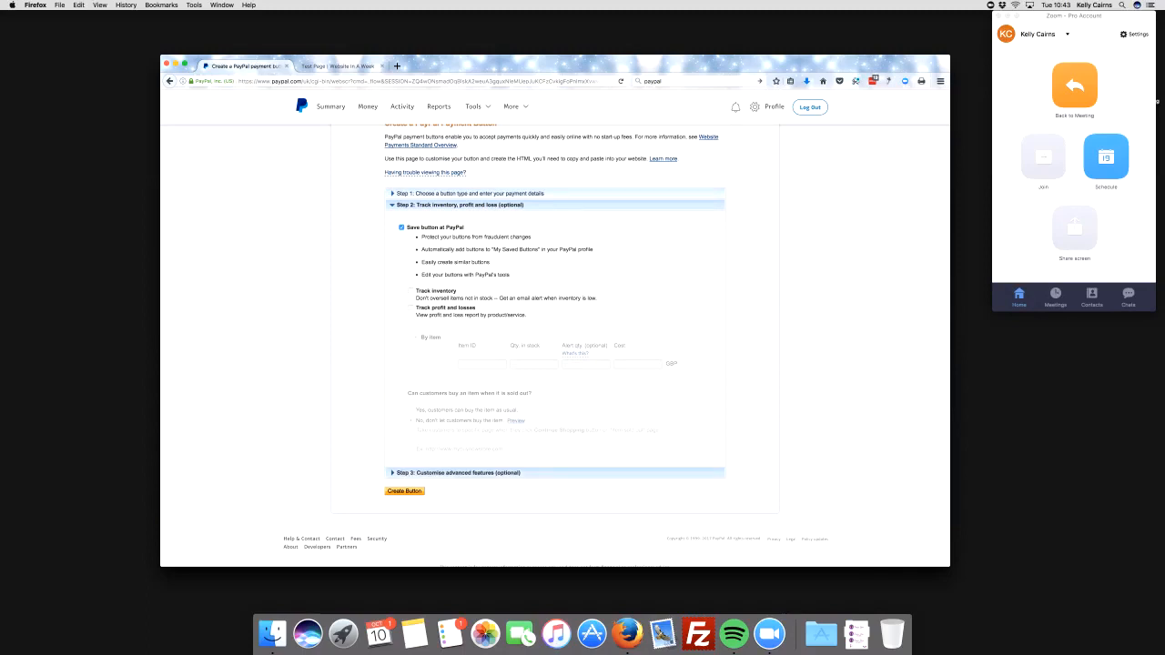
left_click(458, 473)
scroll(458, 474, "down", 3)
scroll(555, 346, "up", 2)
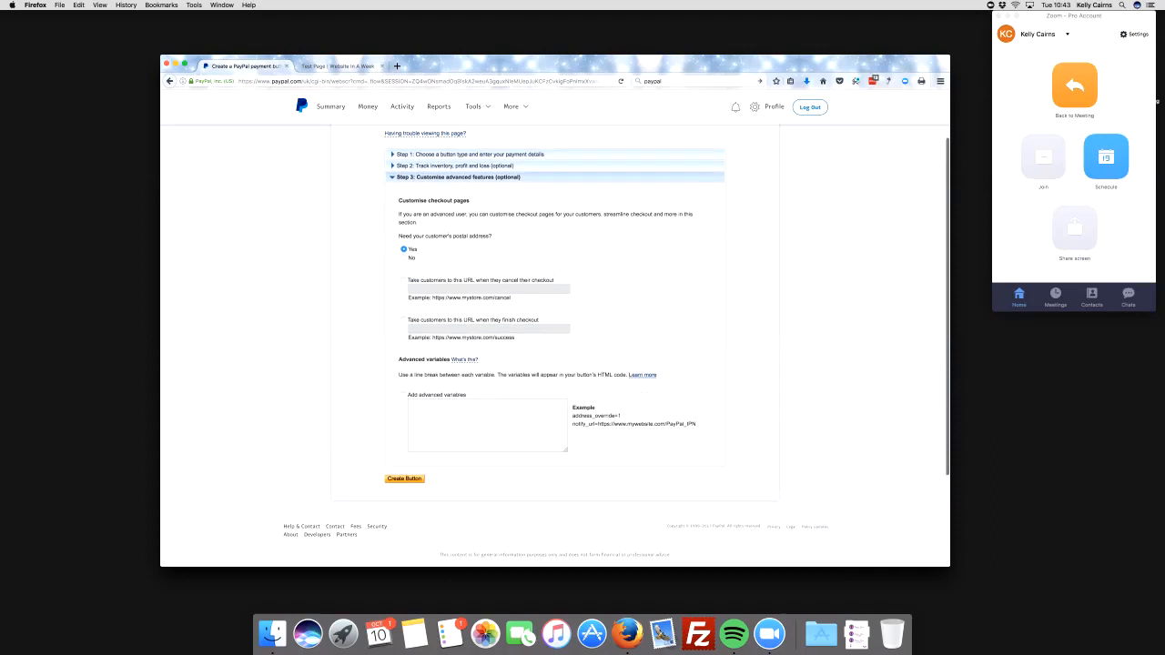
scroll(555, 345, "down", 1)
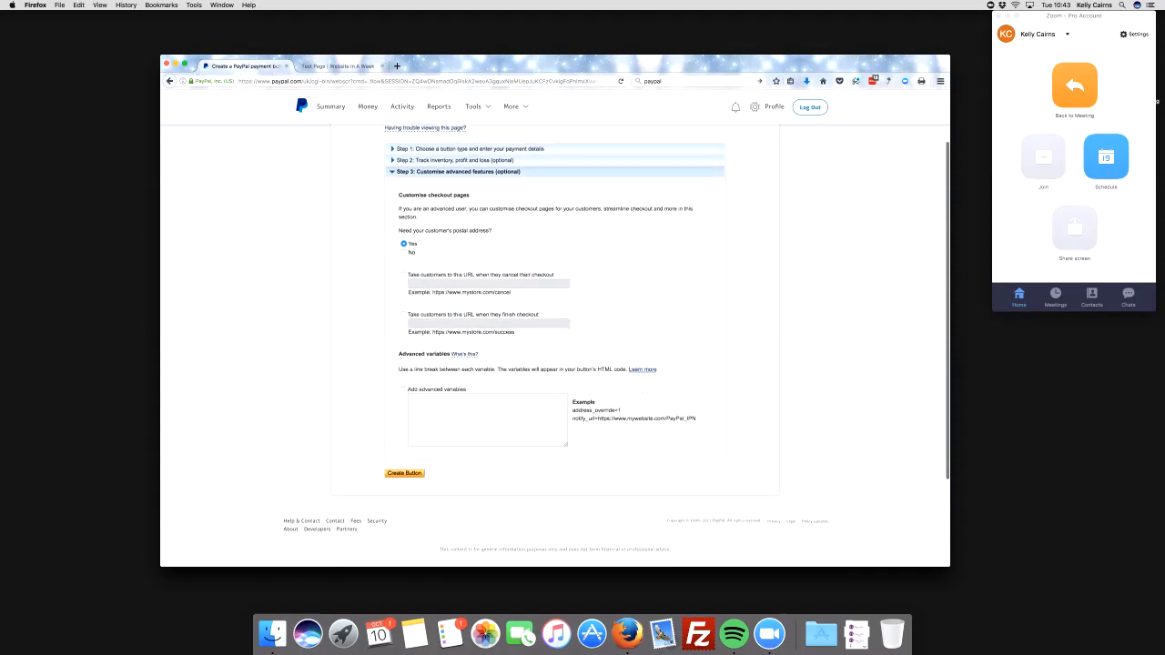
scroll(555, 345, "down", 1)
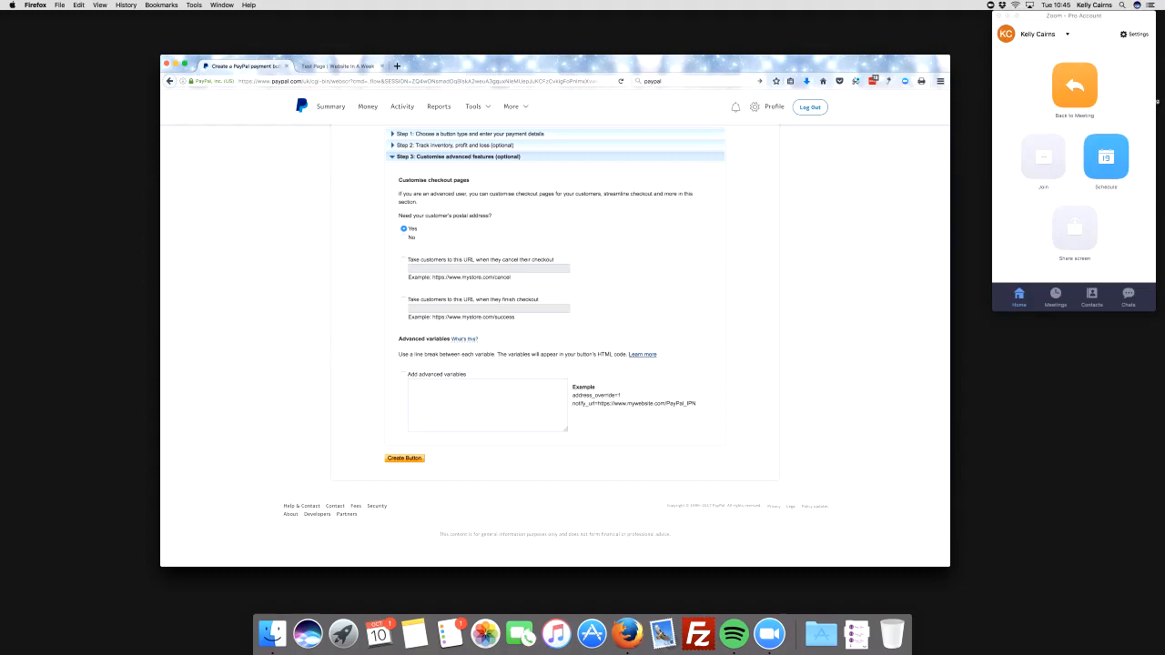
left_click(404, 458)
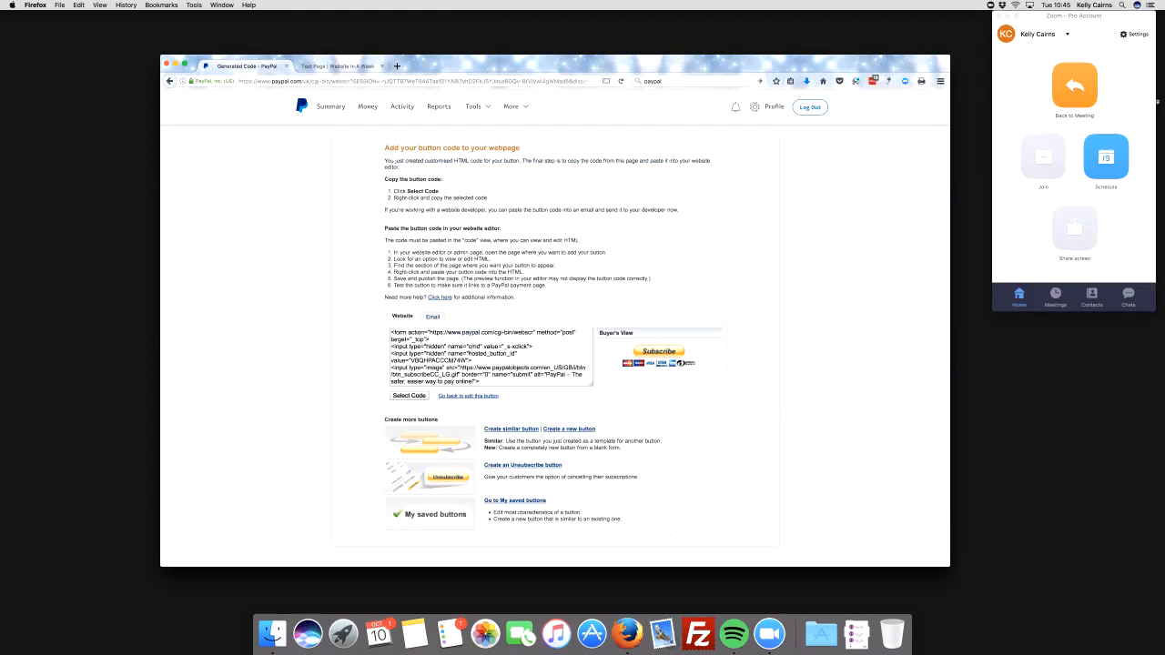
Step: Examine the generated website code and the email payment link for the button
left_click_drag(391, 332, 455, 388)
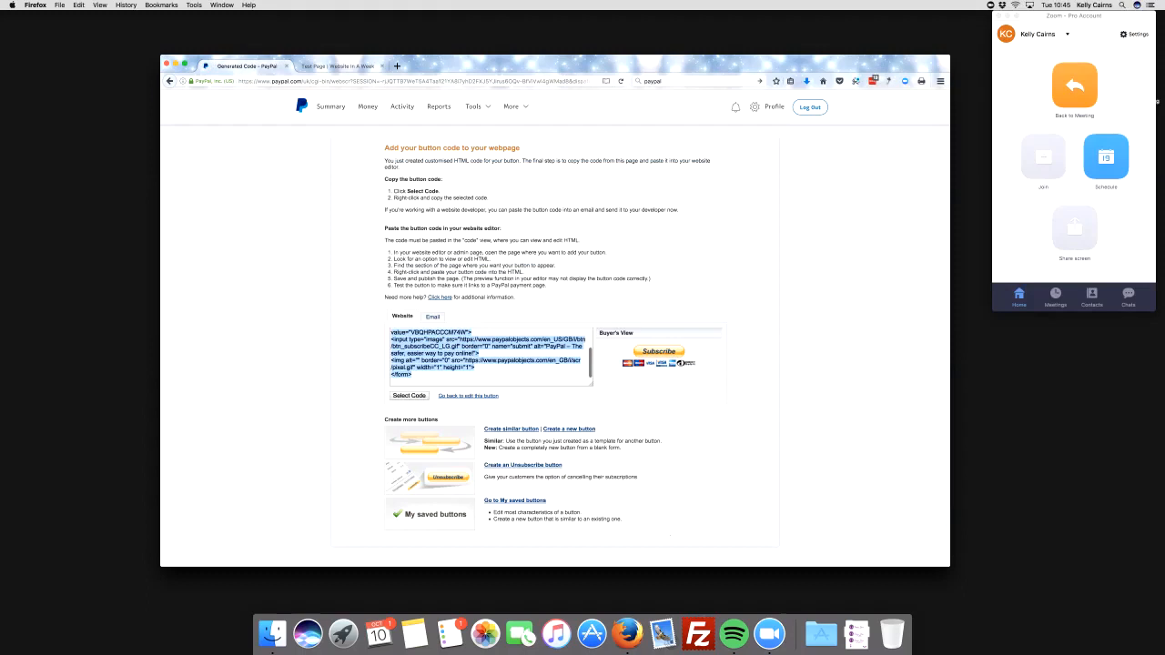
scroll(487, 357, "up", 5)
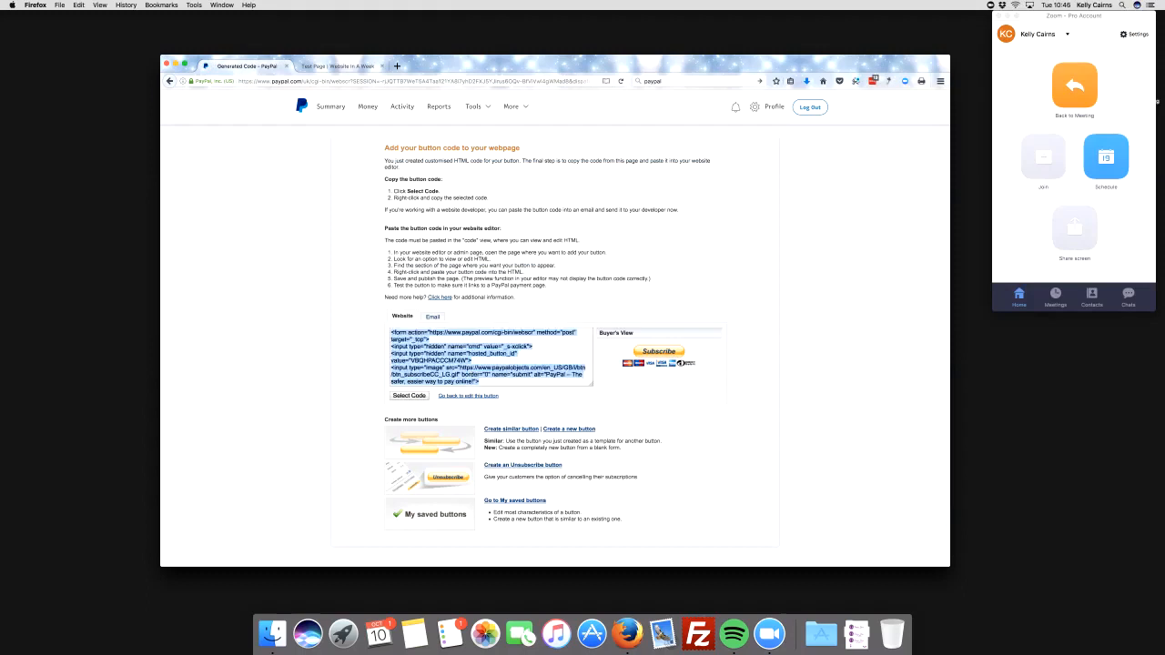
left_click(432, 315)
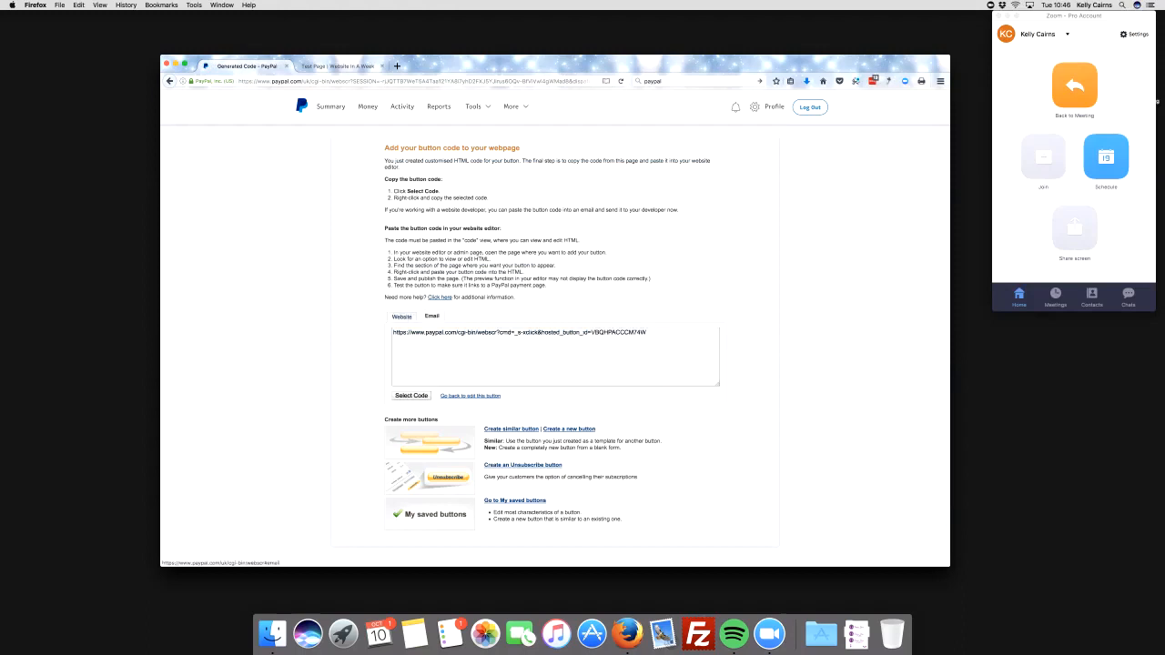
left_click(411, 396)
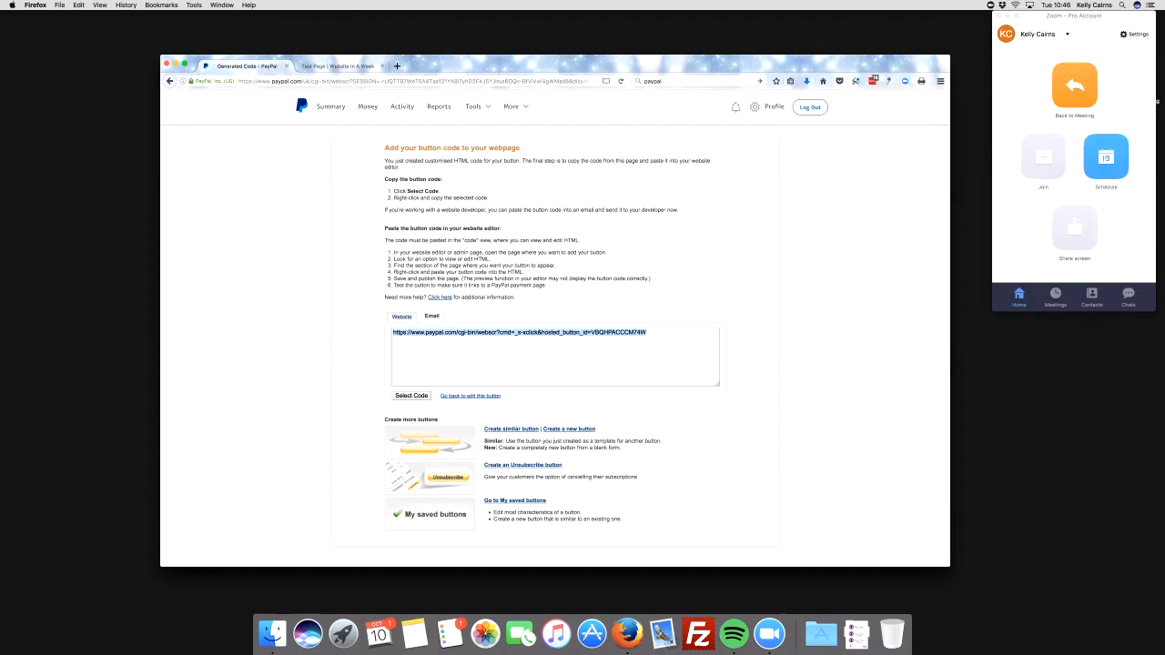
Step: Return to the website version of the button code and copy all of it
left_click(402, 317)
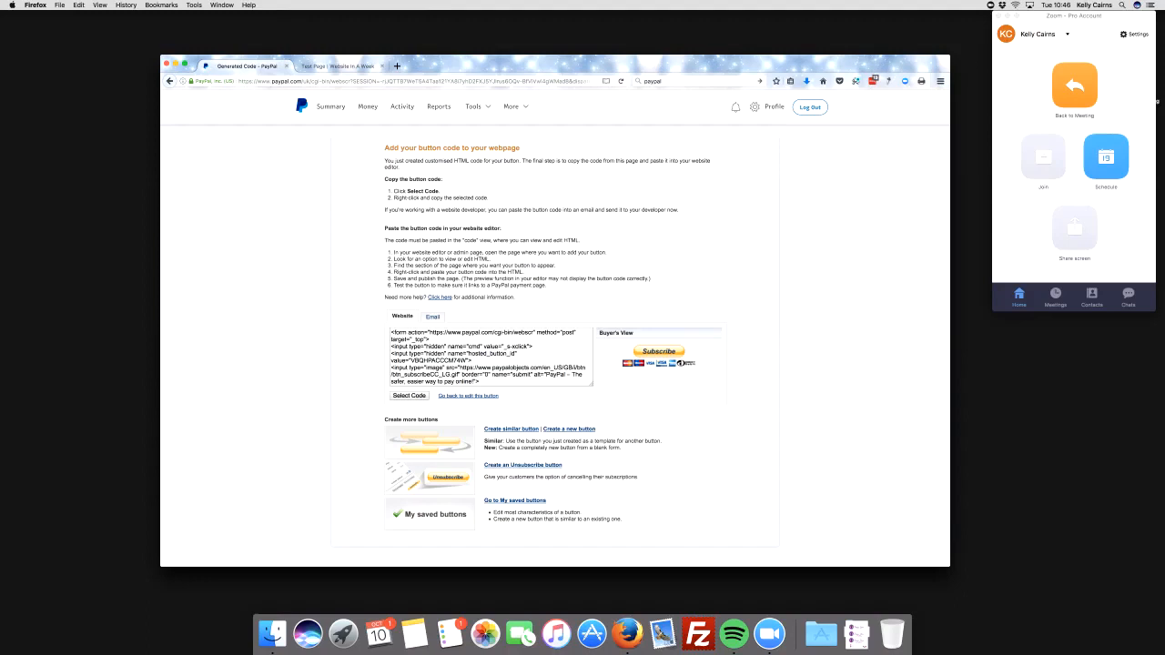
left_click(409, 395)
right_click(434, 346)
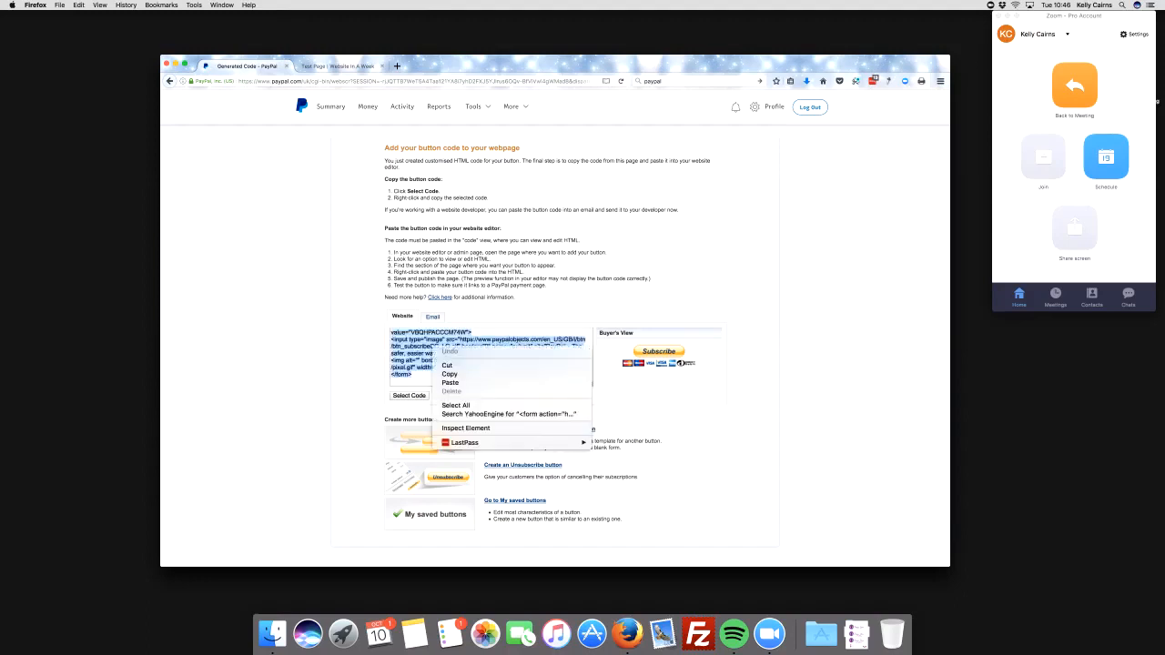
left_click(450, 374)
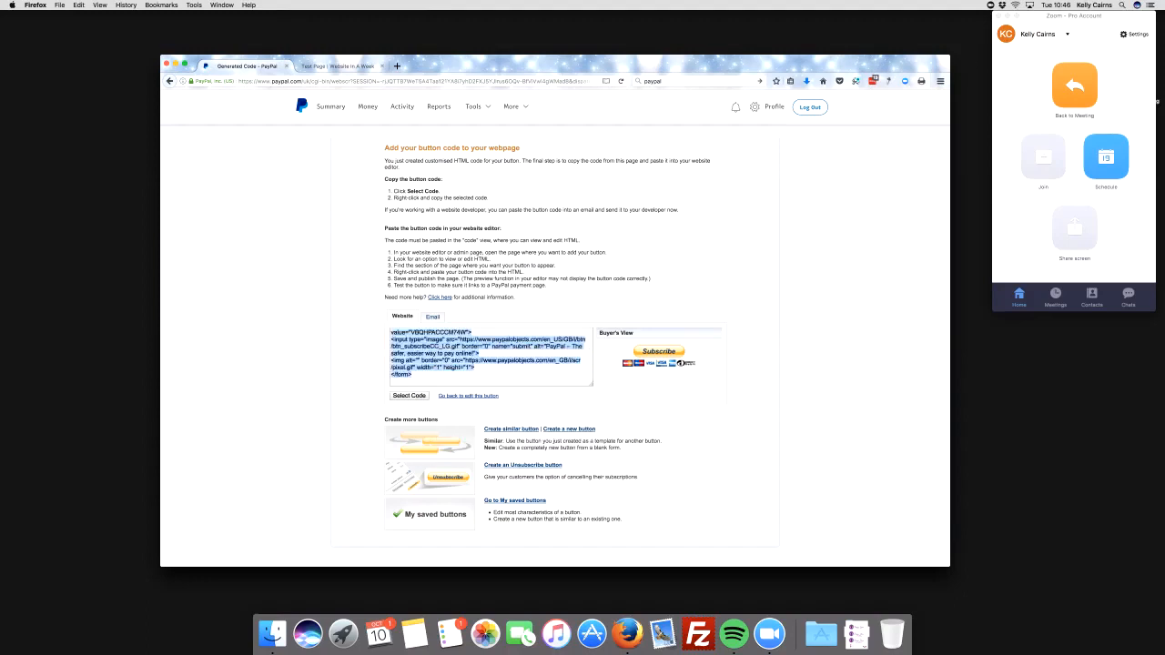
Step: Switch to the WordPress site's Test Page and open it in the page editor
left_click(336, 67)
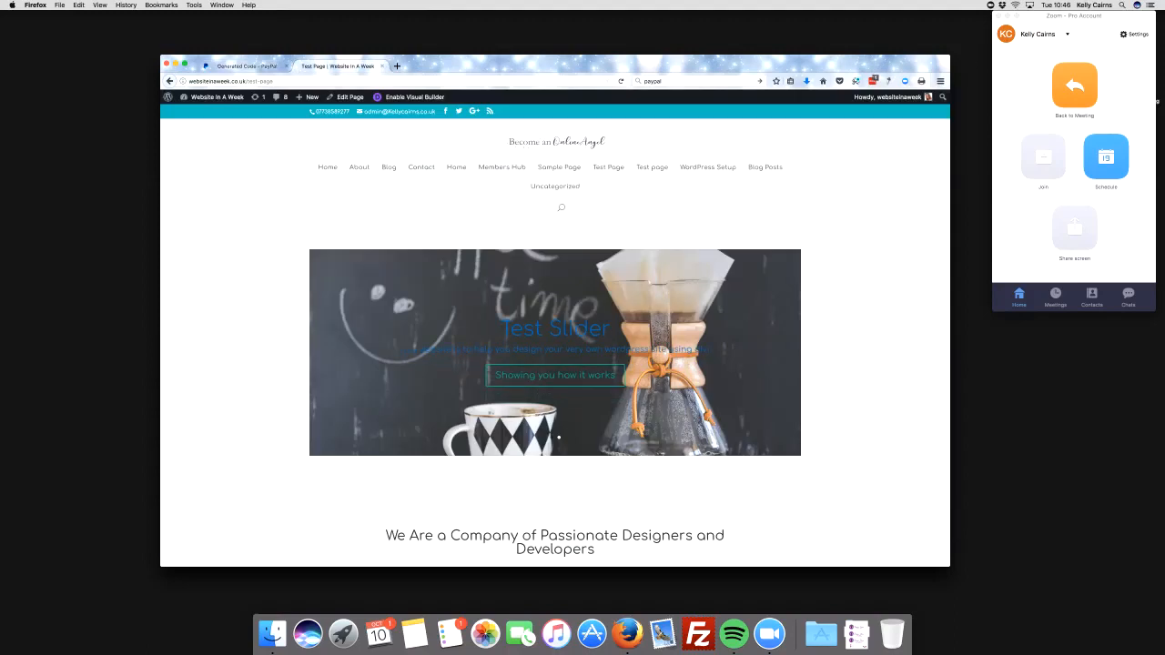
scroll(556, 339, "down", 2)
scroll(555, 338, "down", 3)
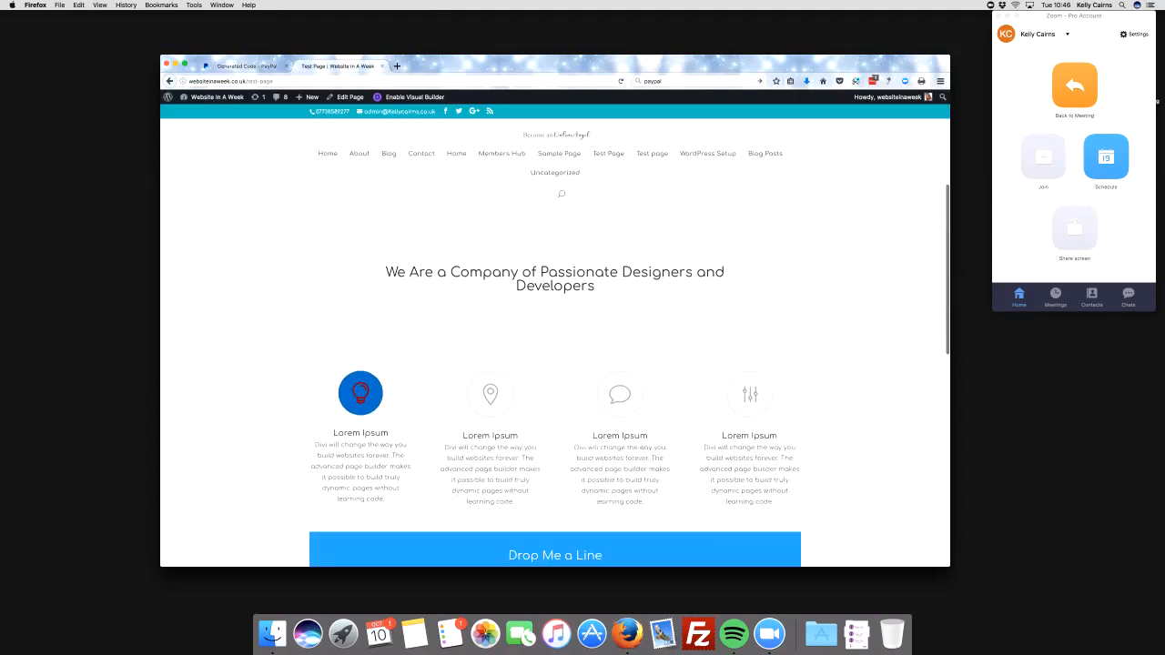
left_click(410, 96)
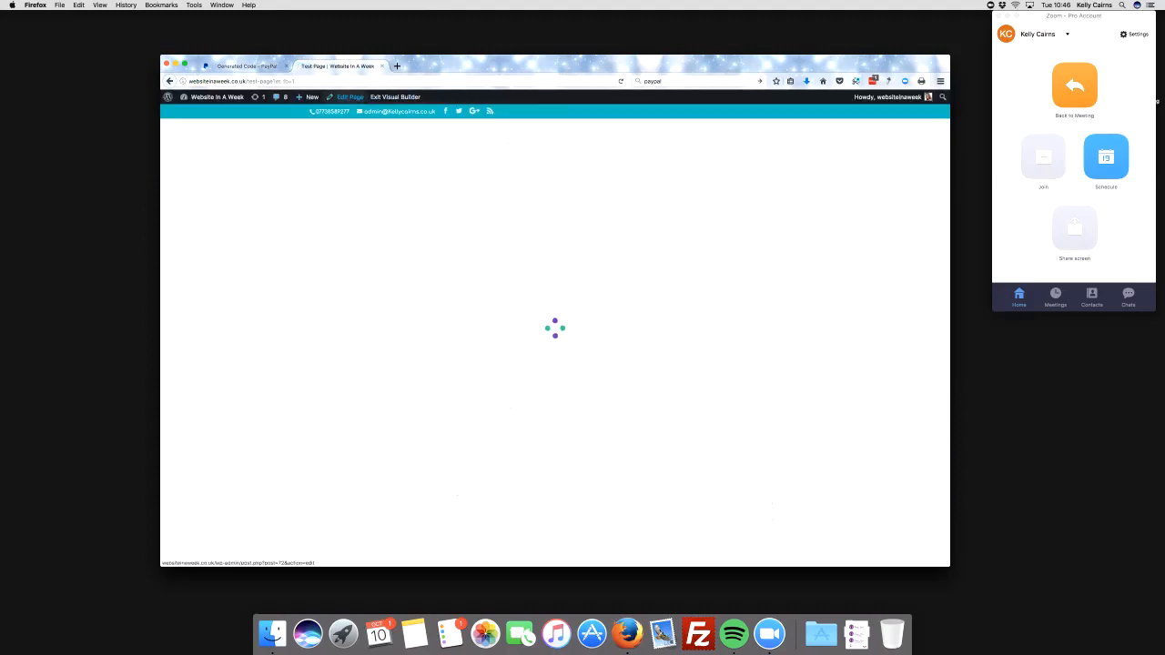
left_click(349, 97)
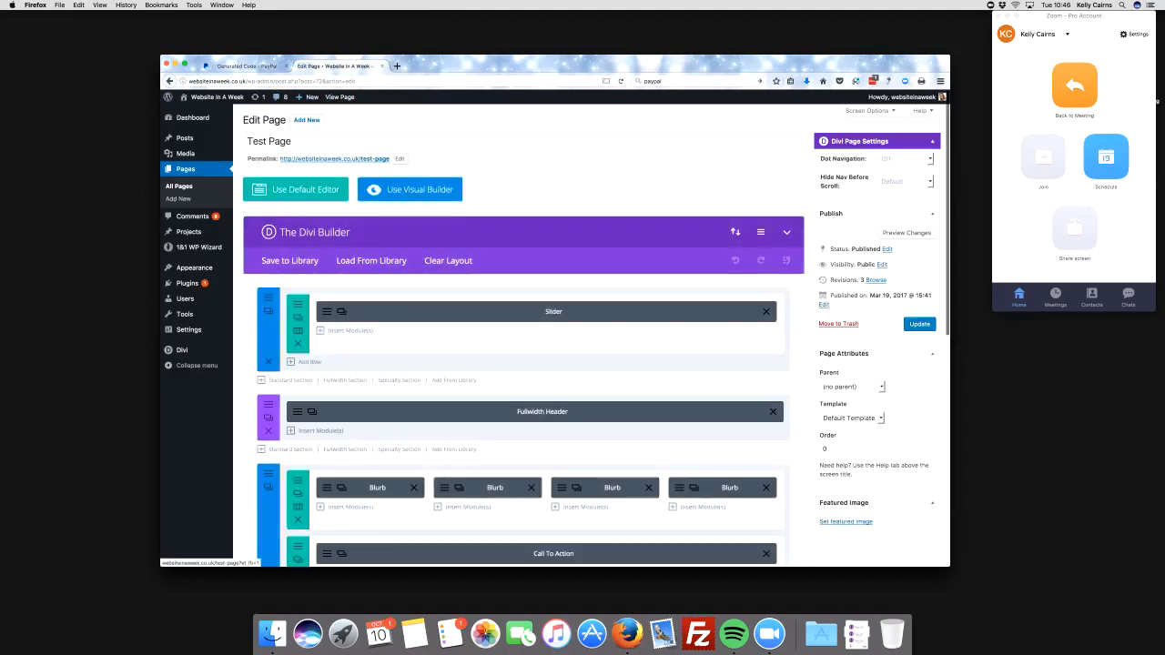
Step: Insert a Text module below the Slider in the page's first section
scroll(410, 189, "down", 1)
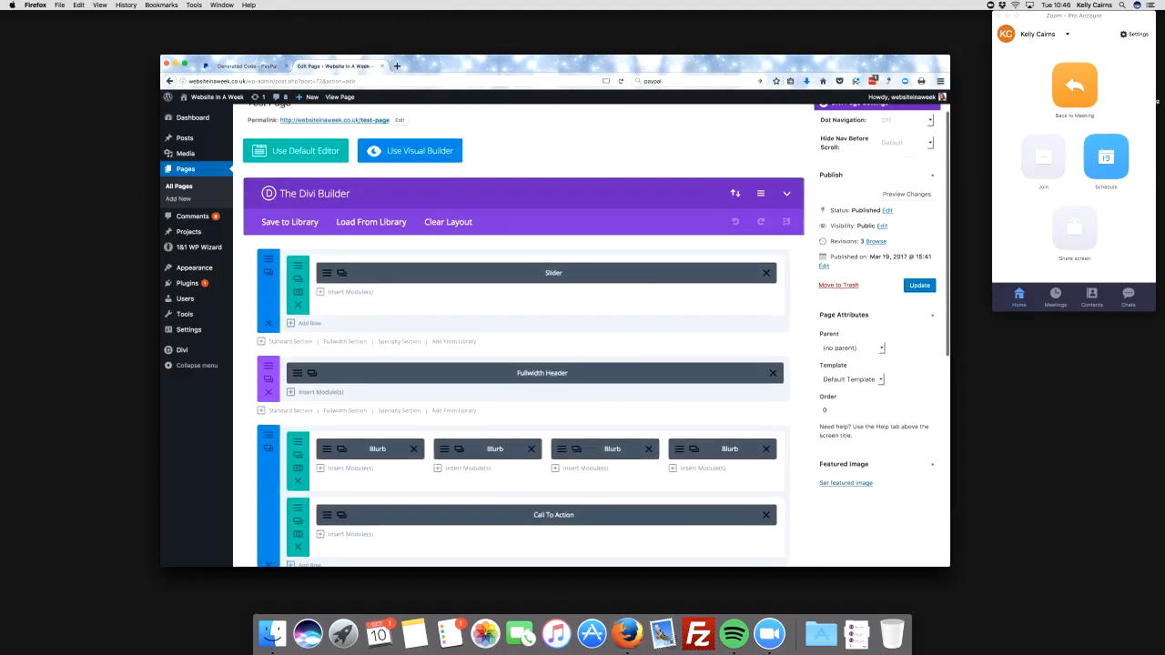
scroll(596, 330, "up", 1)
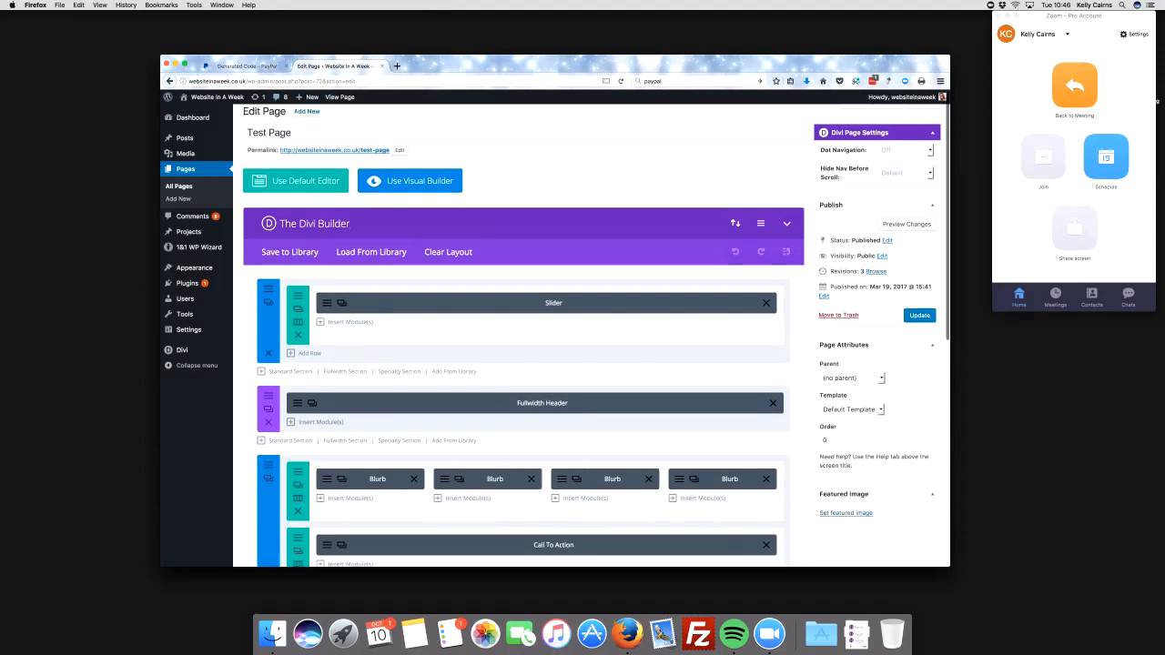
scroll(523, 337, "down", 8)
scroll(523, 337, "up", 8)
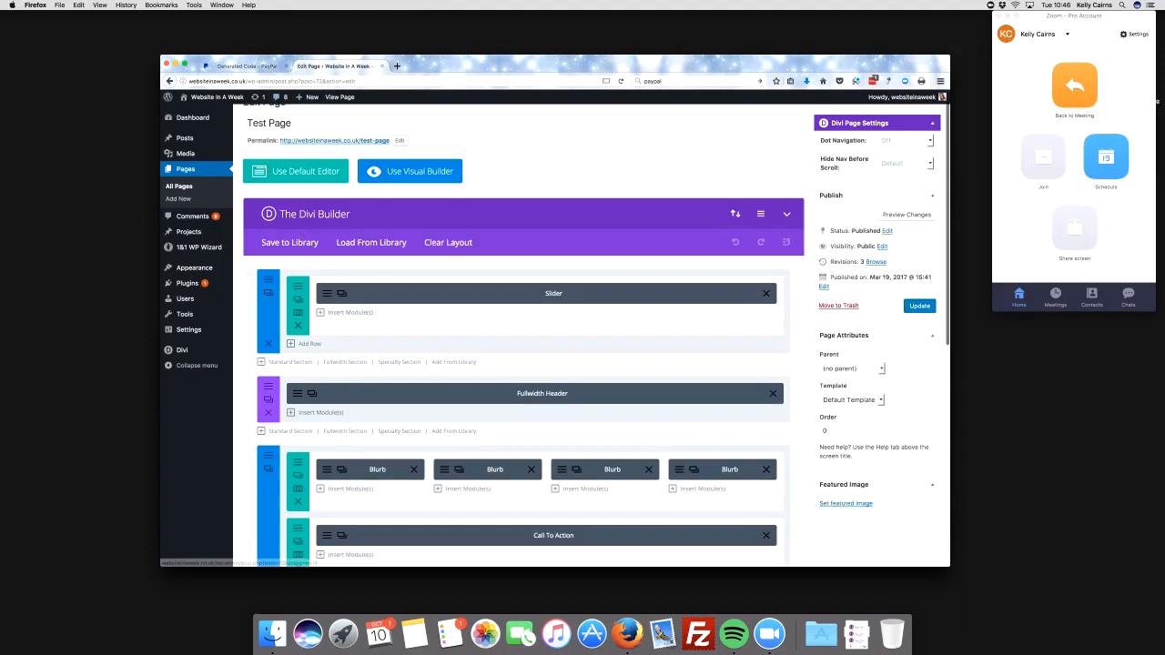
left_click(350, 312)
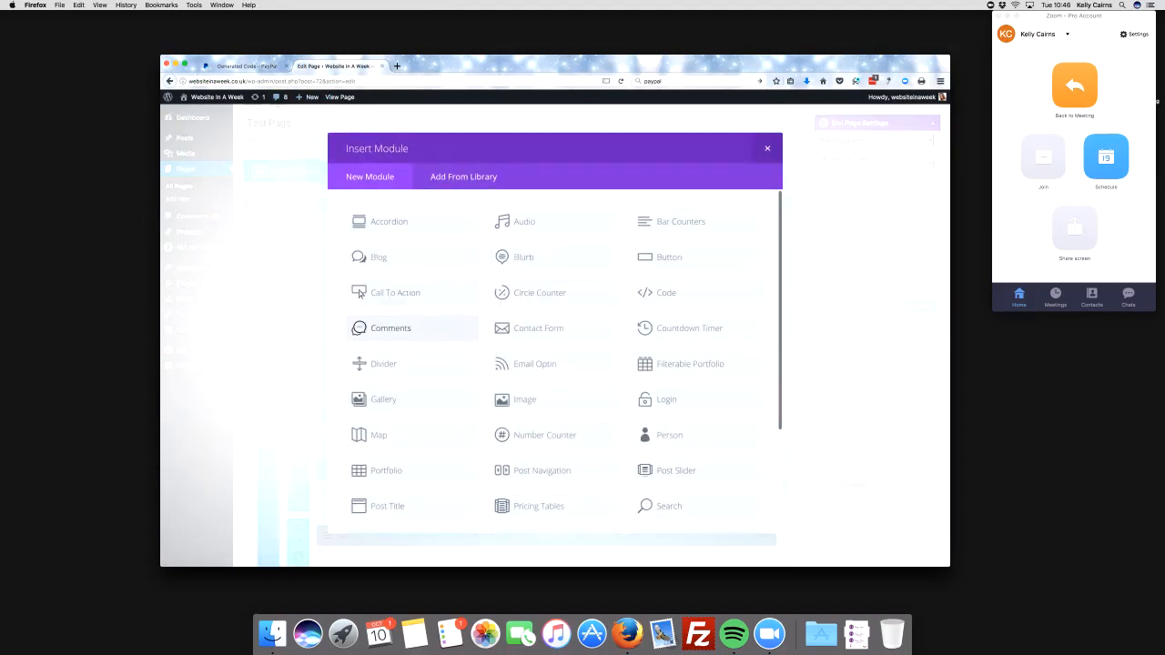
scroll(642, 301, "down", 4)
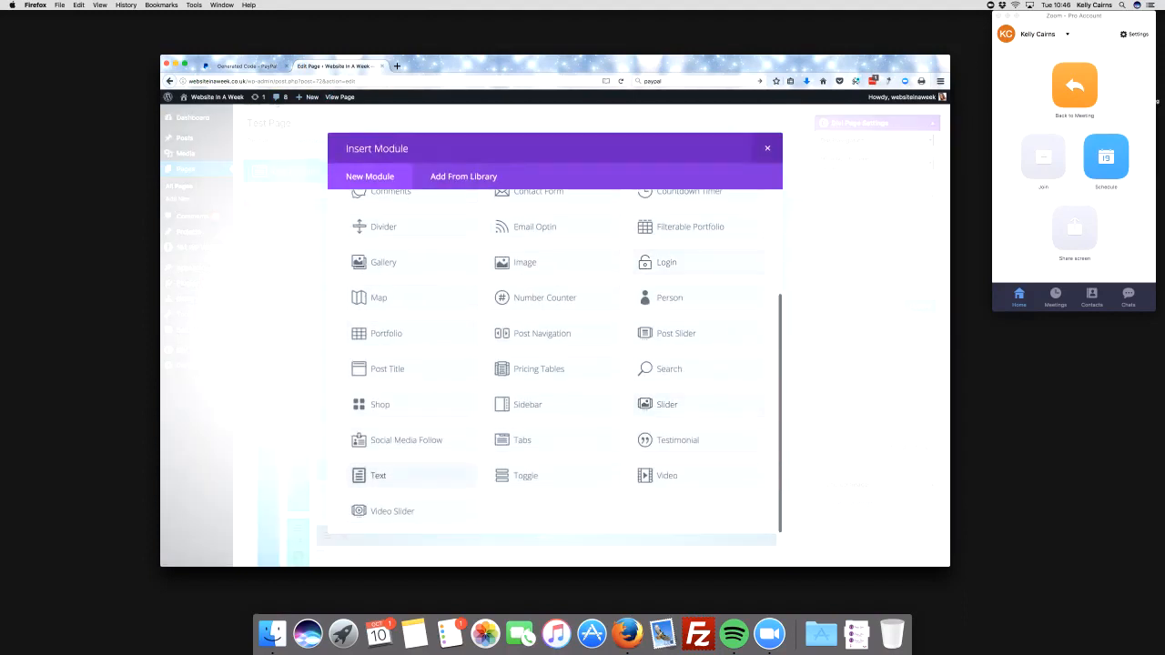
left_click(373, 475)
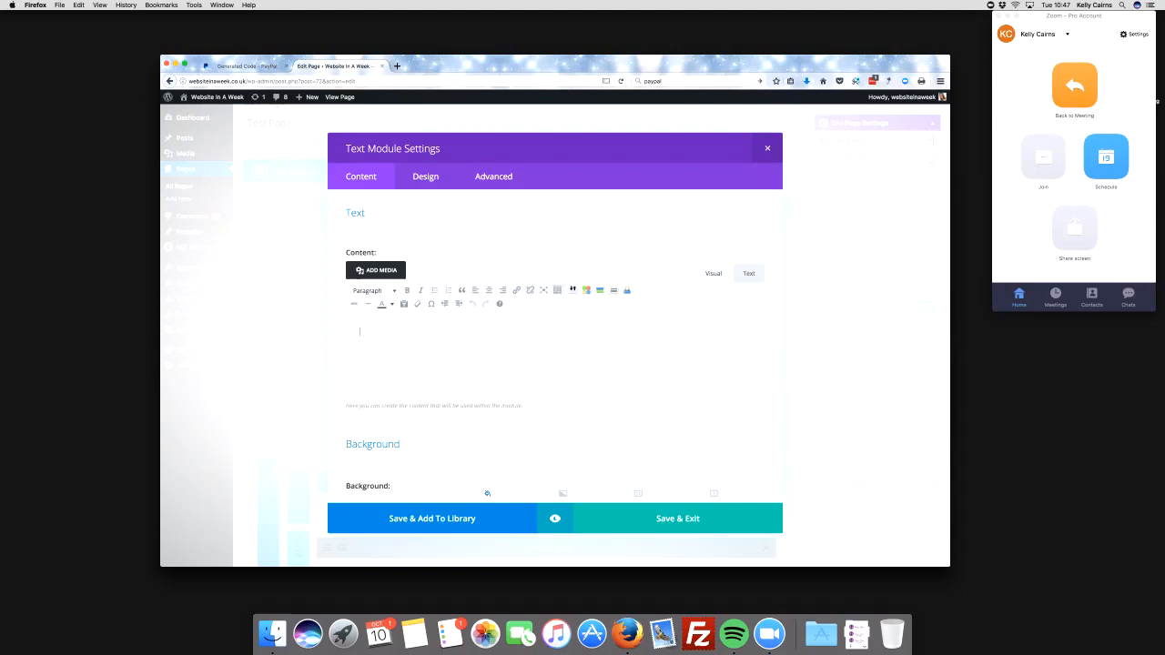
Step: Paste the copied PayPal code as HTML into the Text module, check its visual preview, and save the module
left_click(749, 274)
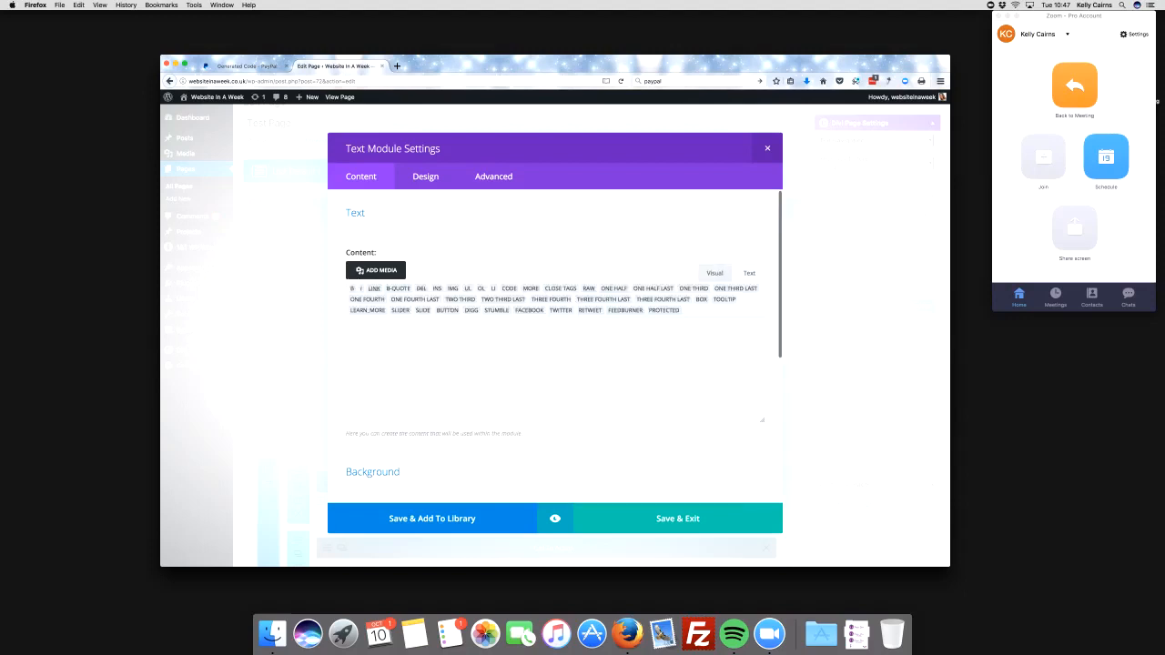
right_click(626, 341)
left_click(647, 380)
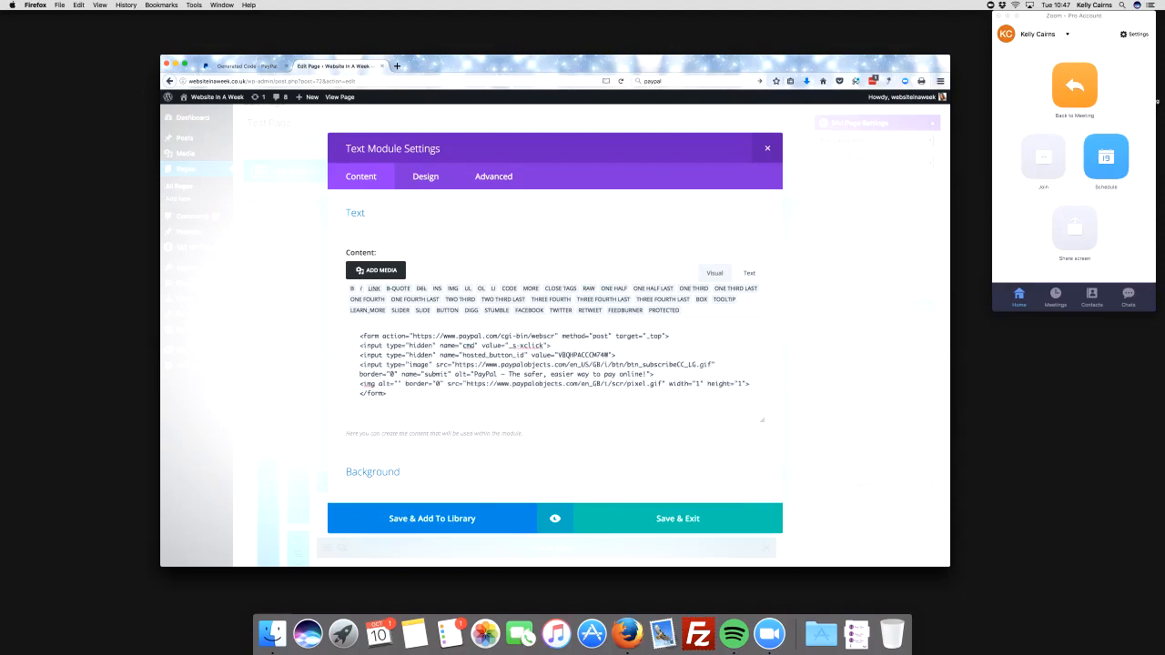
left_click(714, 273)
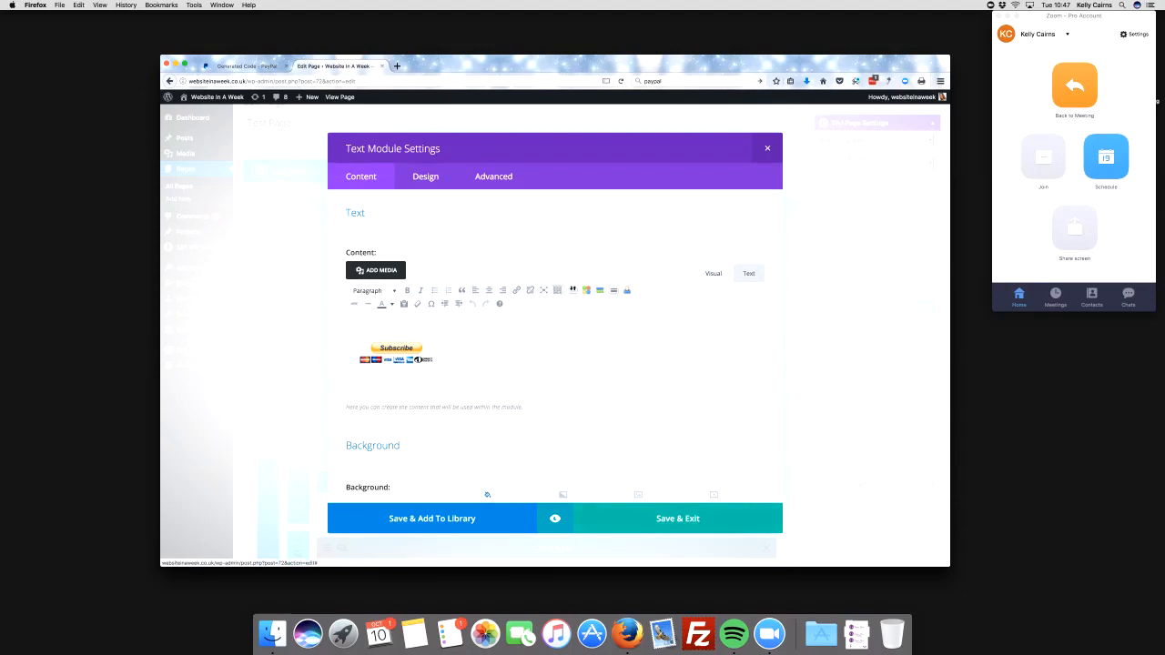
left_click(678, 518)
Step: Update Test Page and view the Subscribe button on the live page
left_click(919, 306)
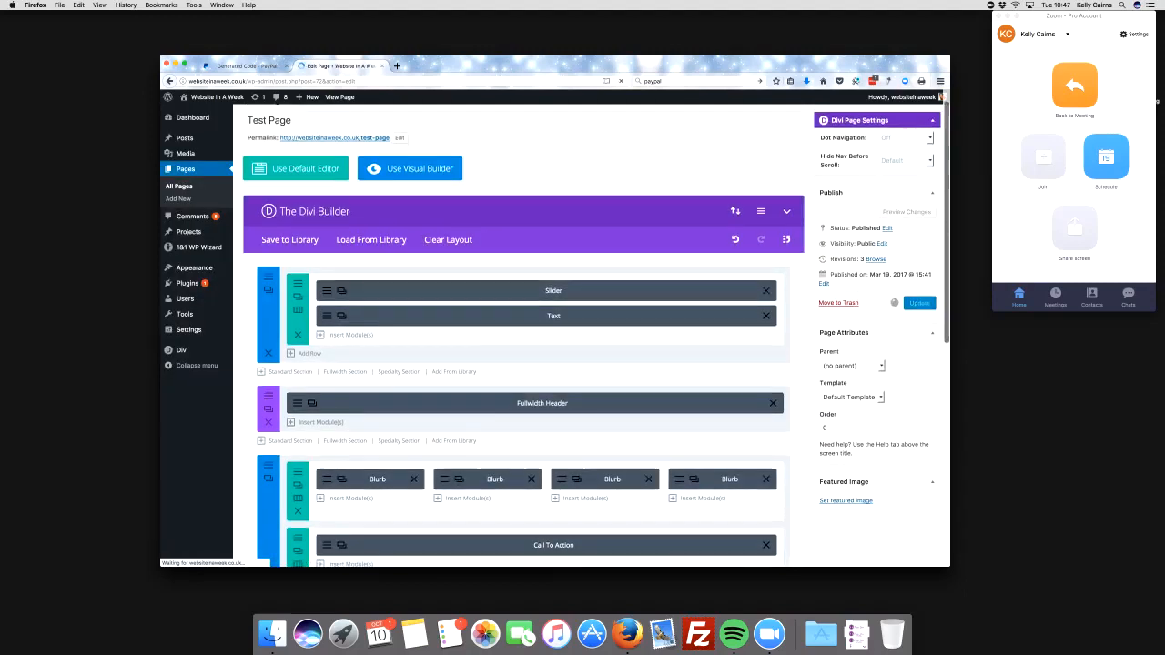
scroll(919, 303, "down", 1)
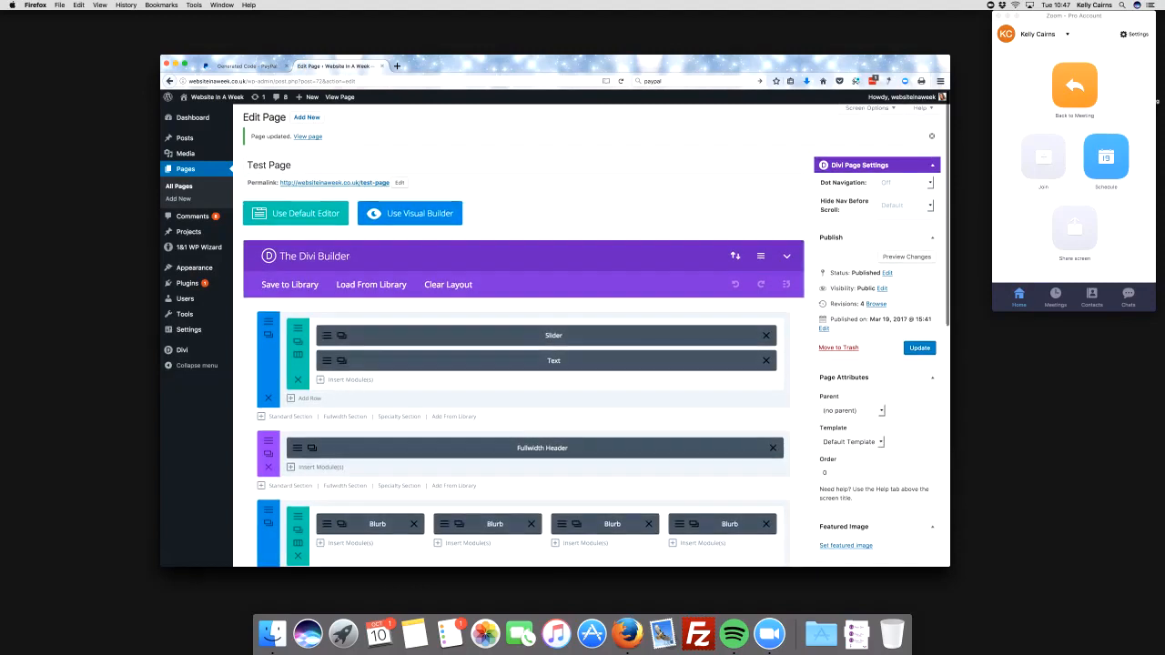
left_click(339, 97)
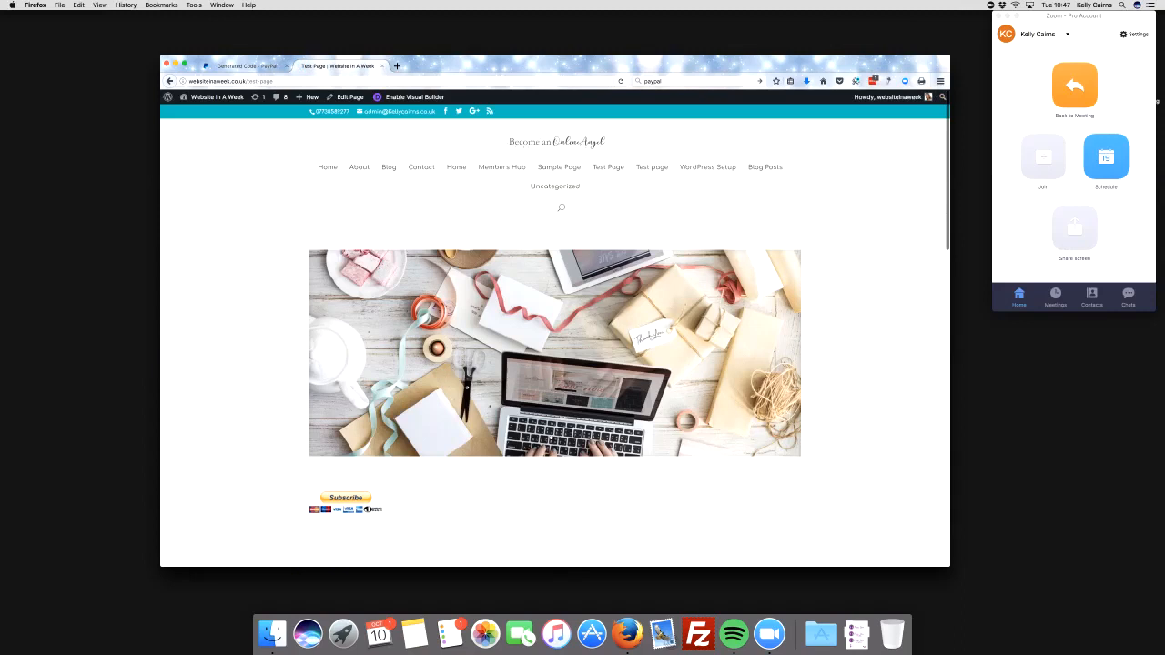
scroll(555, 364, "down", 3)
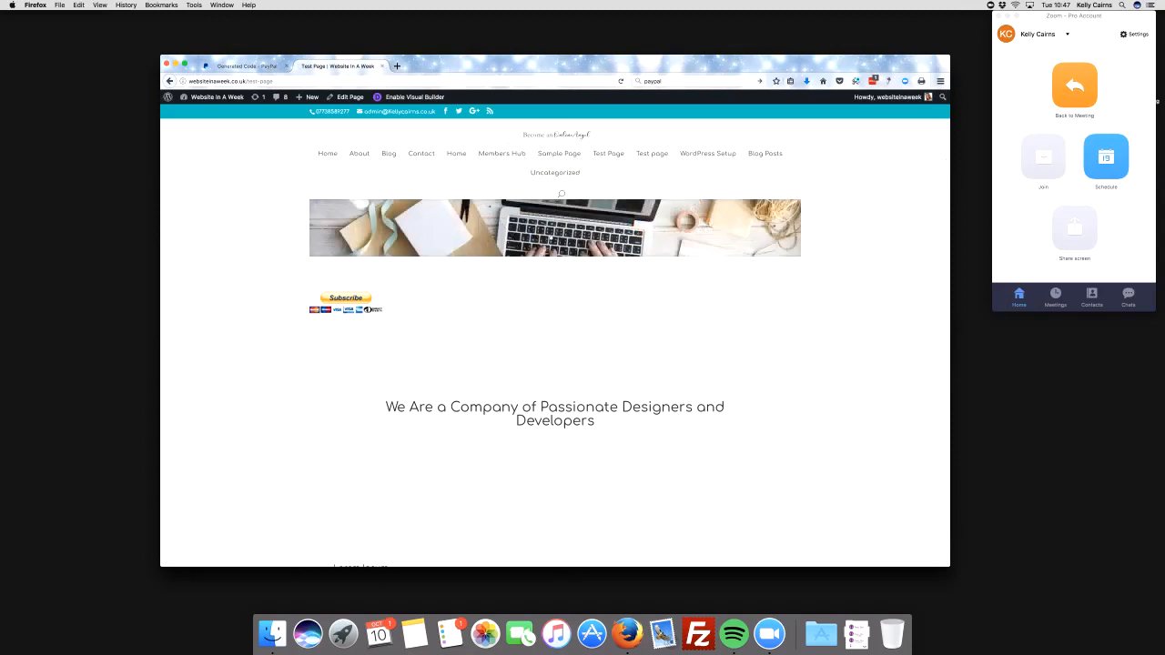
Step: Reopen Test Page for editing and clear the existing content of the Text module below the Slider
left_click(350, 96)
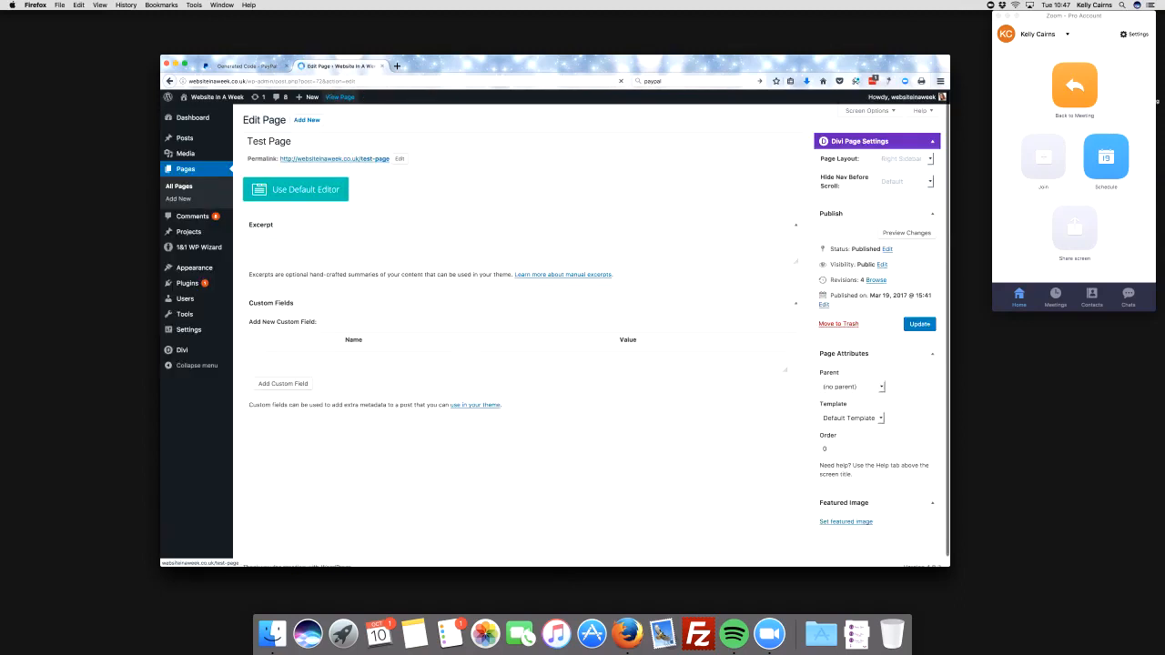
scroll(596, 337, "down", 1)
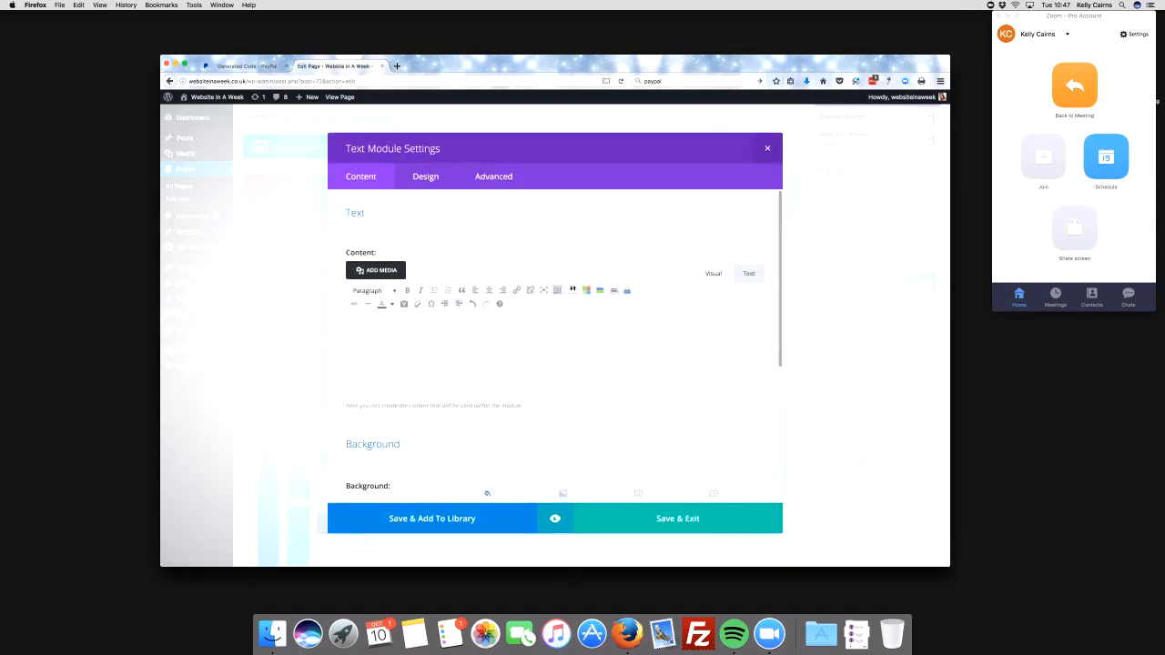
key("ctrl+a")
key("BackSpace")
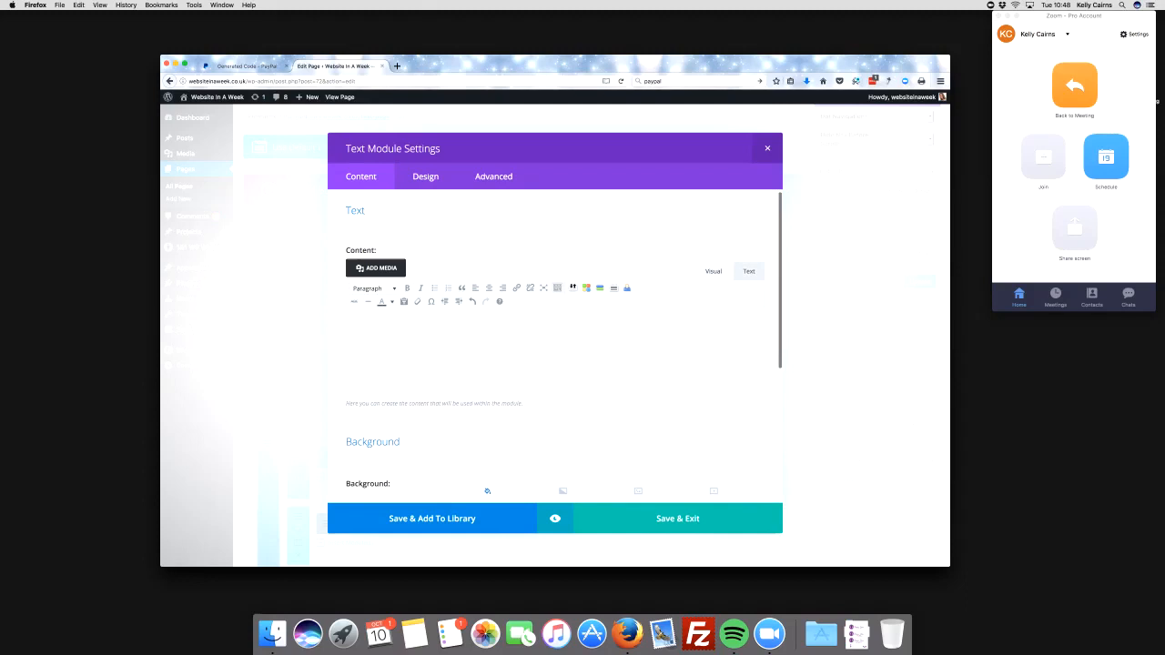
Step: Upload buynow.jpg from the Desktop to the media library for the Text module
left_click(376, 268)
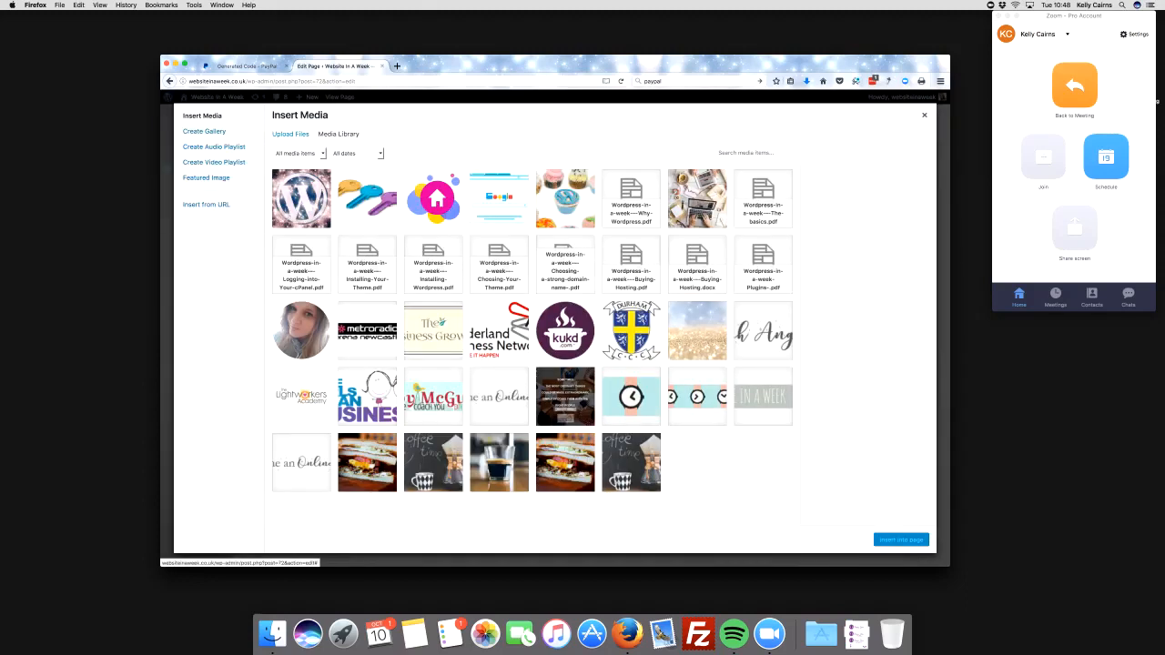
left_click(290, 133)
left_click(600, 305)
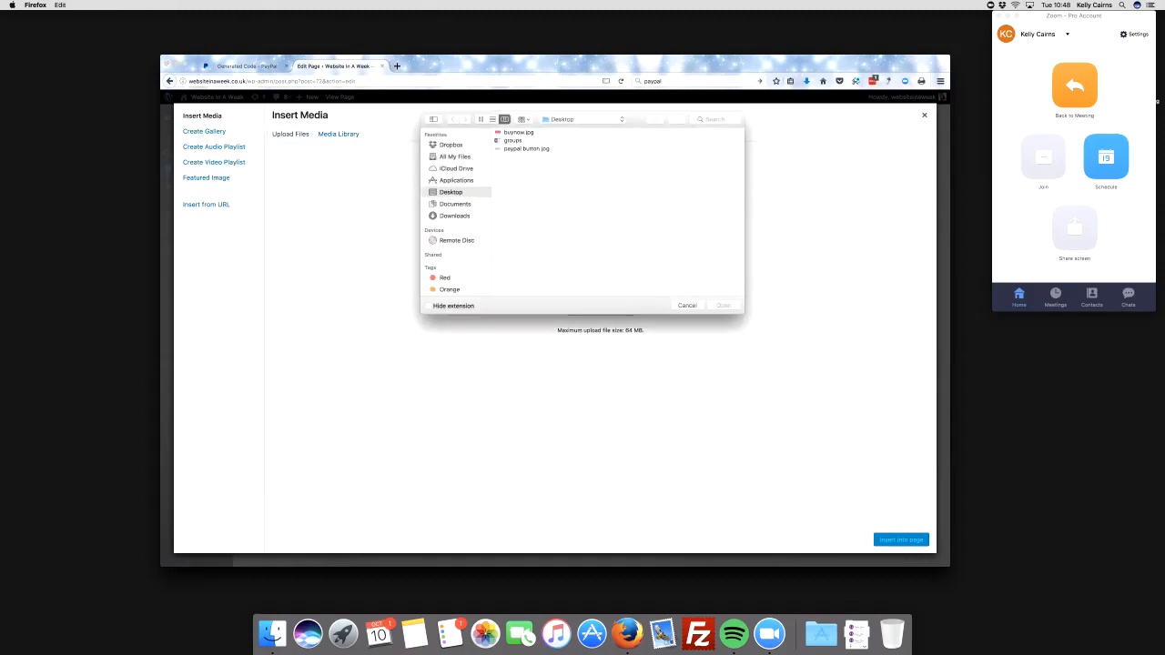
left_click(518, 131)
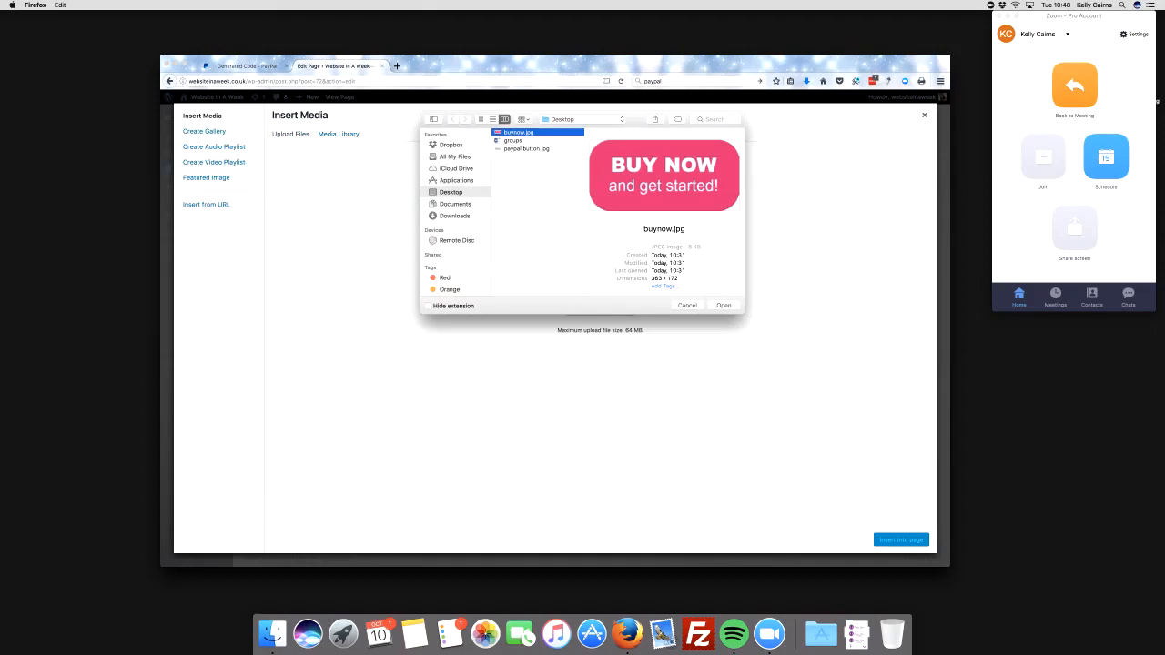
key("Return")
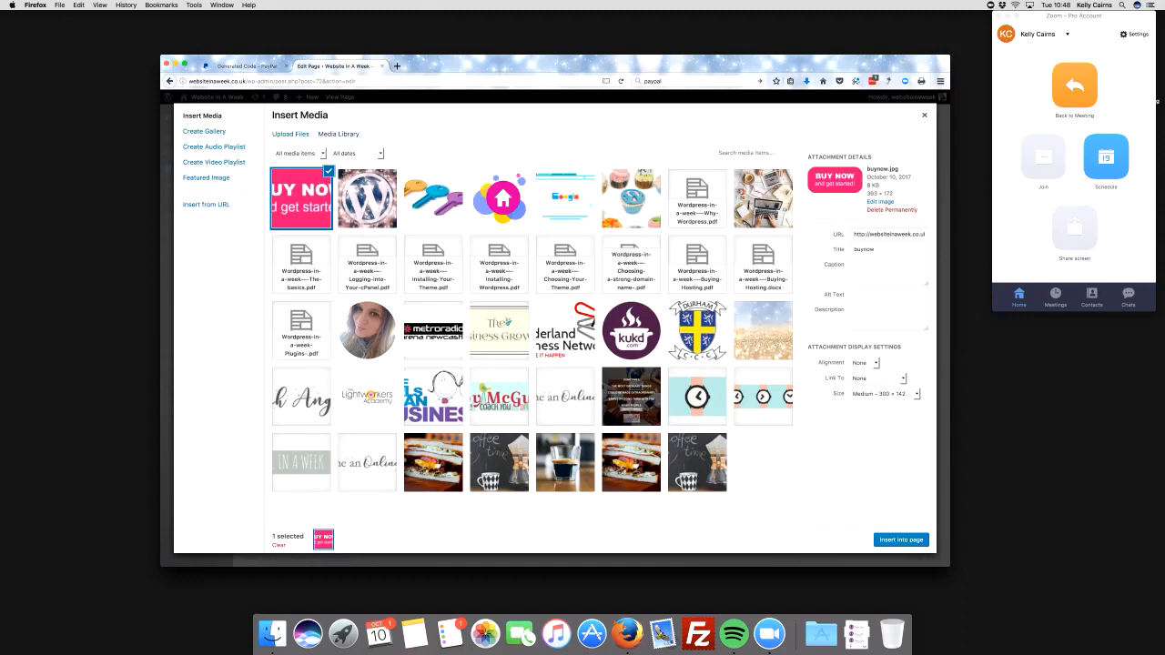
Step: Set the buynow image's alignment to Center and its link target to Custom URL
left_click(879, 377)
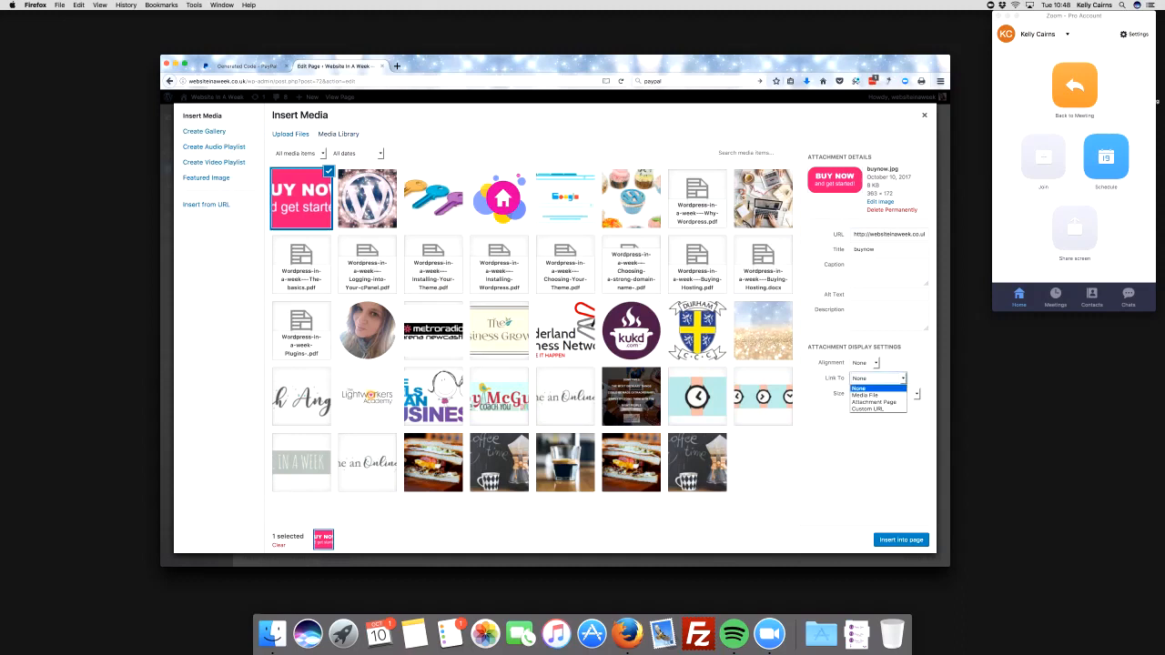
left_click(858, 388)
left_click(863, 362)
left_click(860, 380)
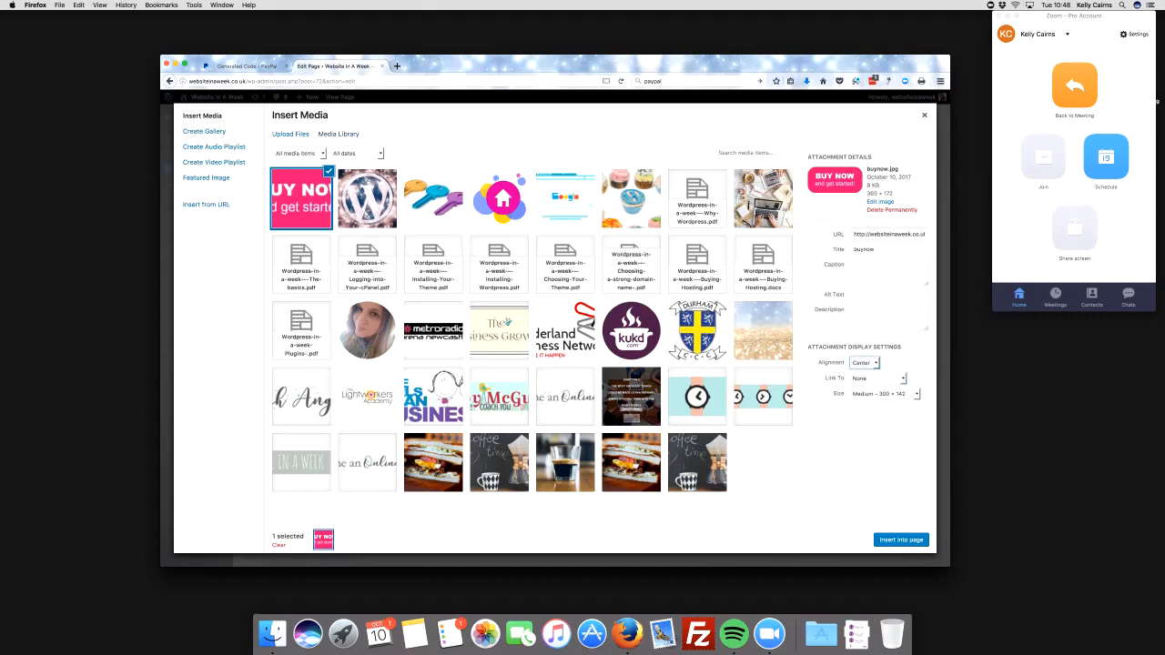
left_click(878, 378)
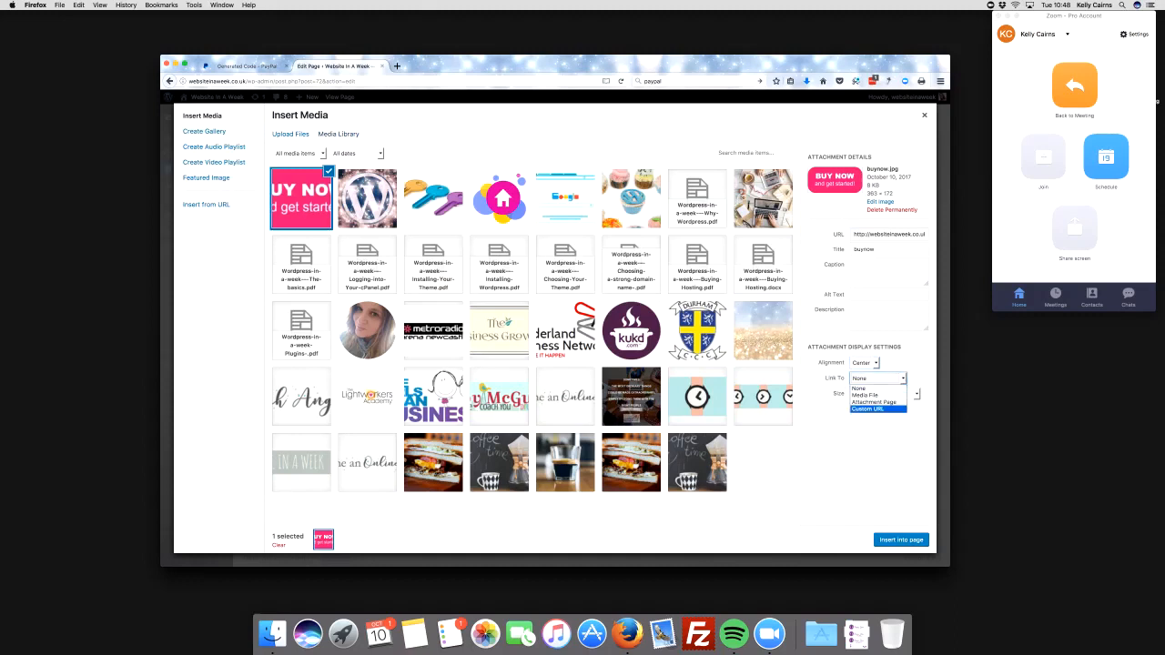
left_click(867, 409)
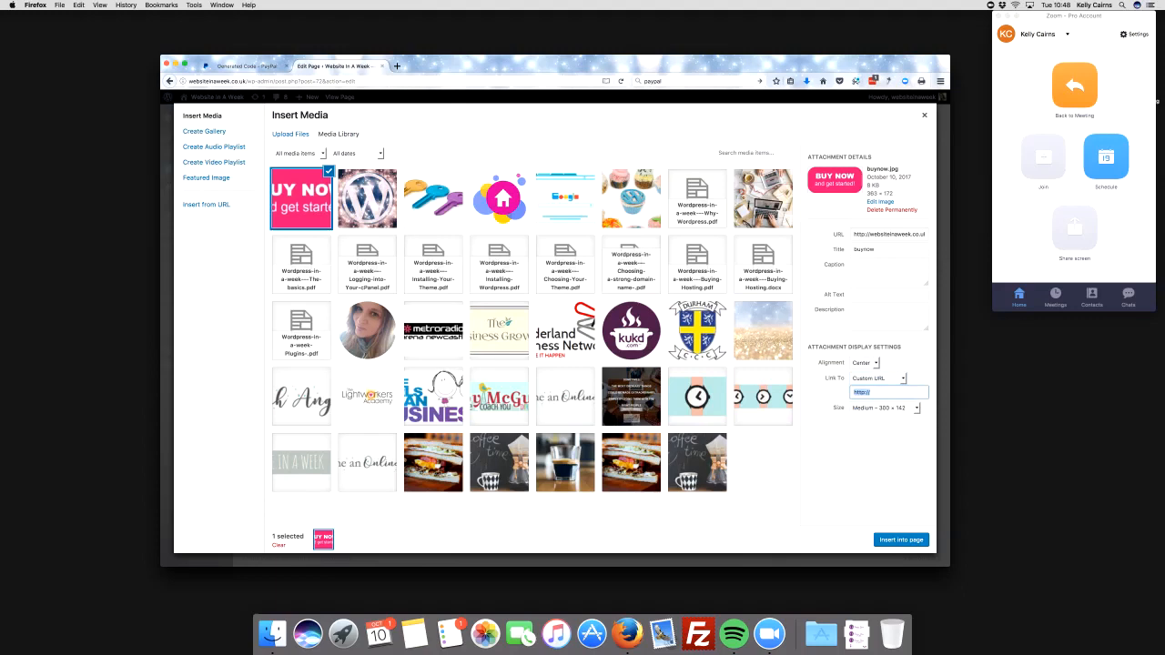
Step: Switch to PayPal's generated code page and copy the button's Email payment link
key("ctrl+shift+Tab")
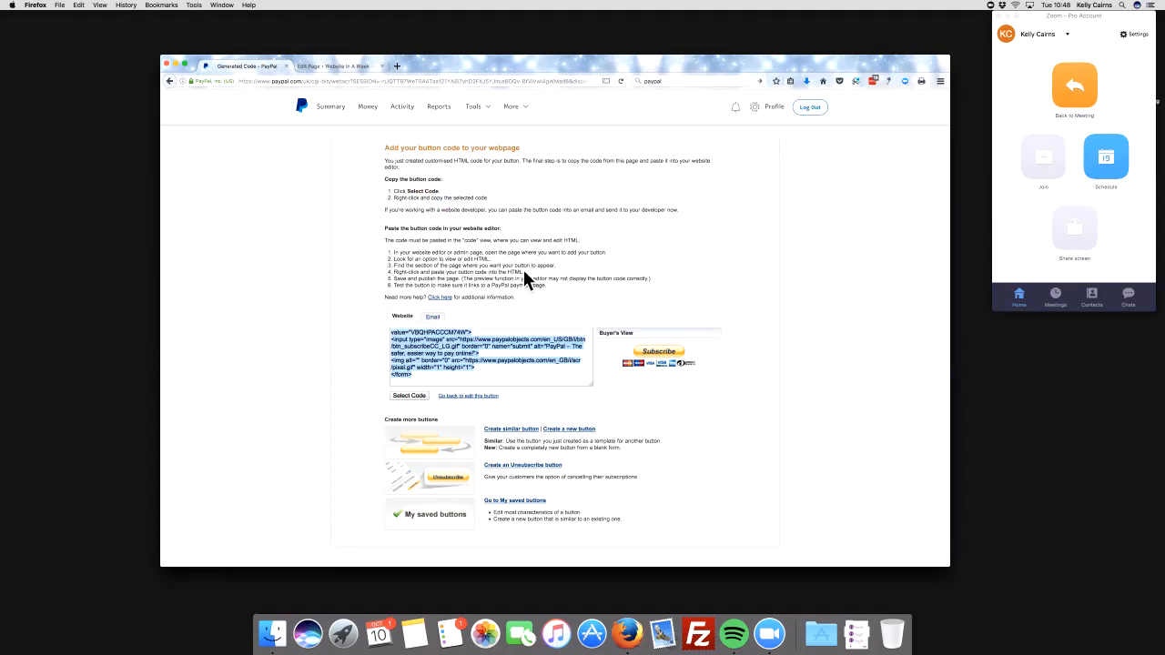
scroll(498, 273, "down", 1)
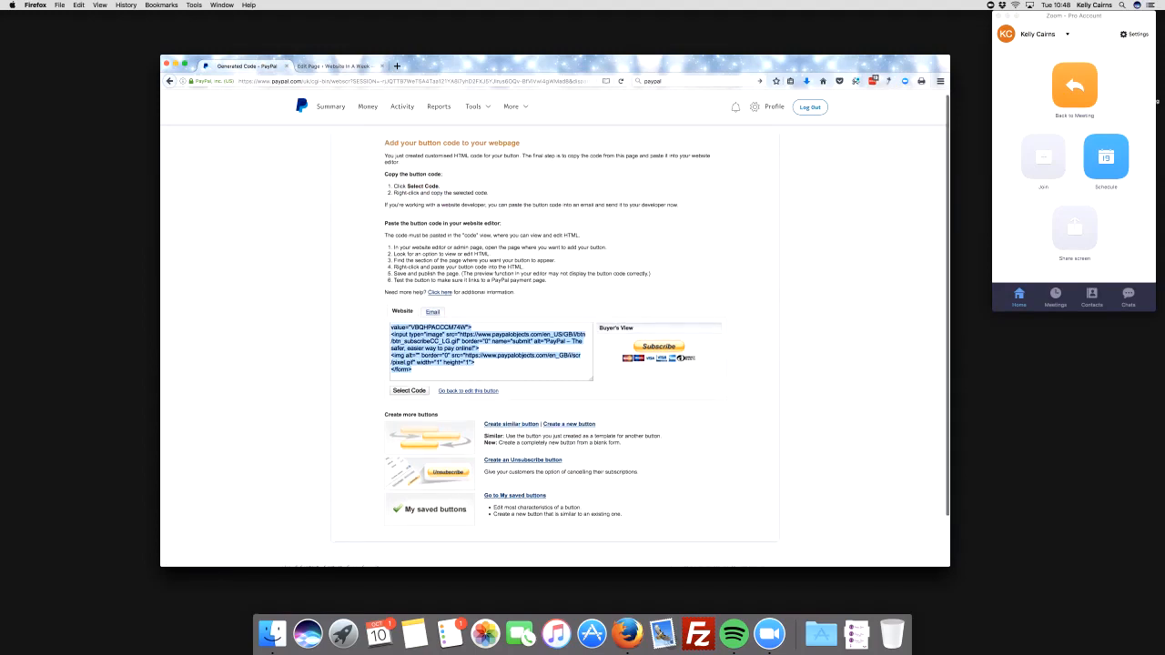
left_click(432, 312)
left_click(411, 388)
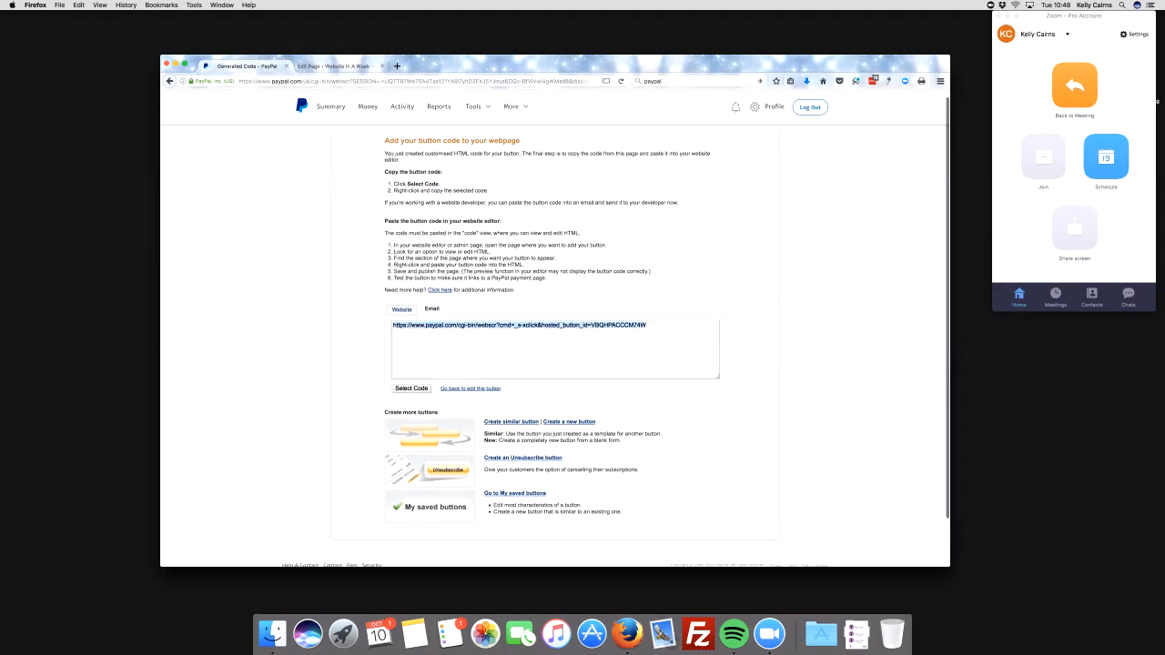
right_click(439, 326)
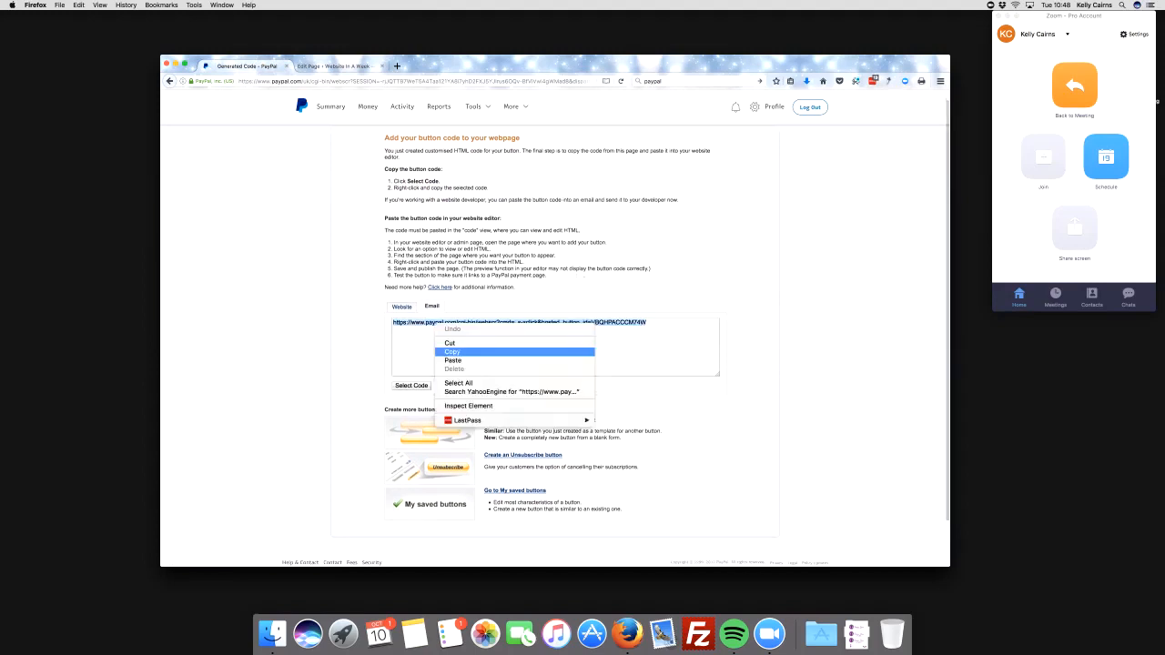
left_click(455, 352)
left_click(401, 306)
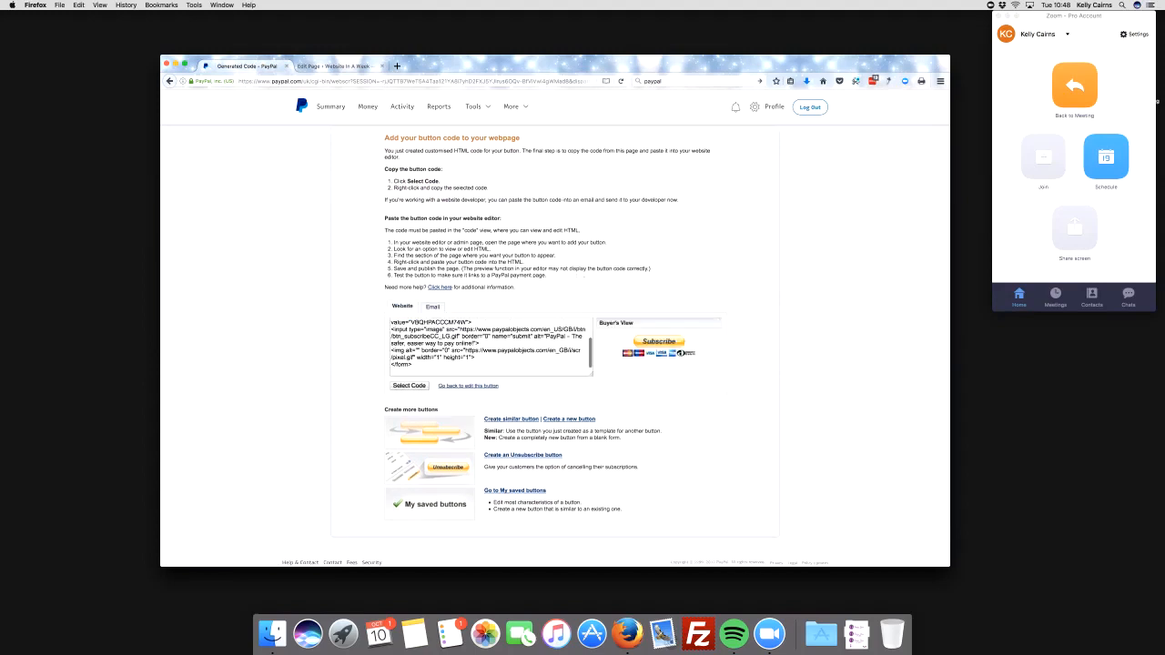
left_click(432, 306)
left_click(412, 386)
right_click(437, 322)
left_click(473, 348)
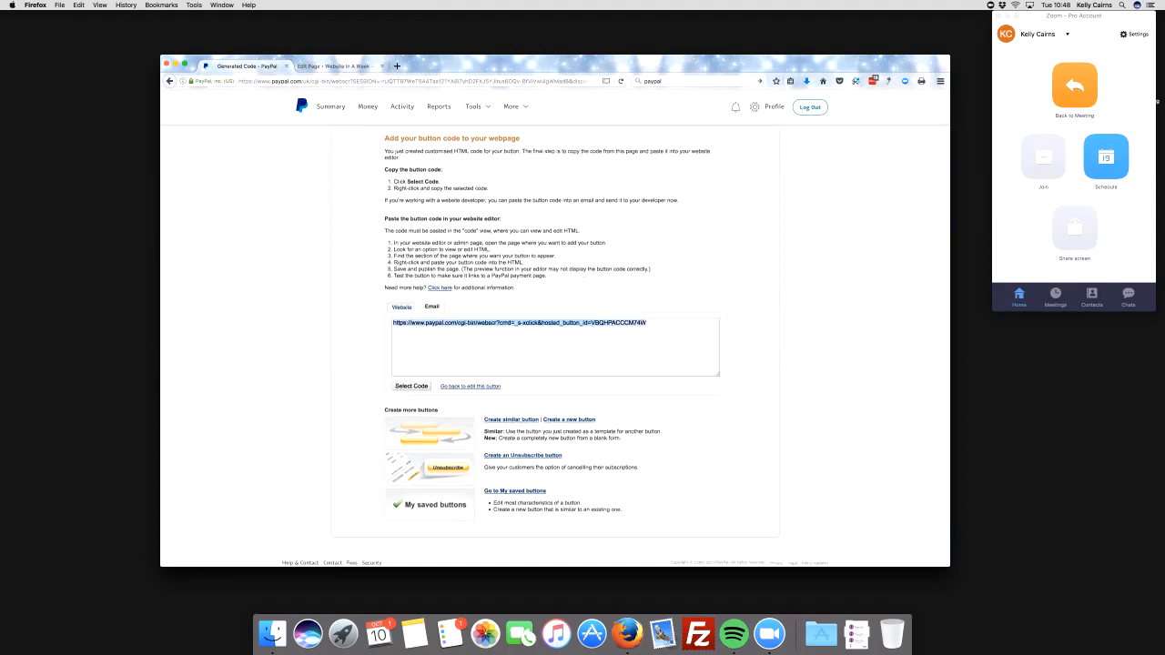
Step: Back in the WordPress media settings, paste the PayPal link as the image's custom URL, adjust its size, and insert it into the Text module
key("ctrl+Tab")
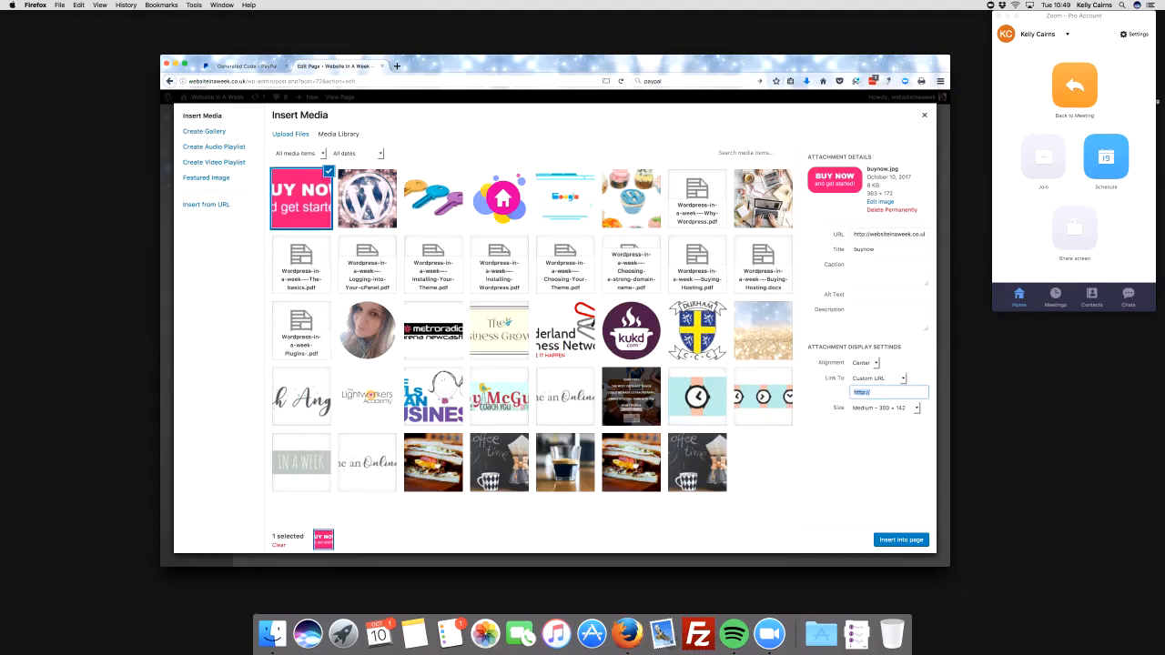
key("super+v")
key("super+a")
key("Tab")
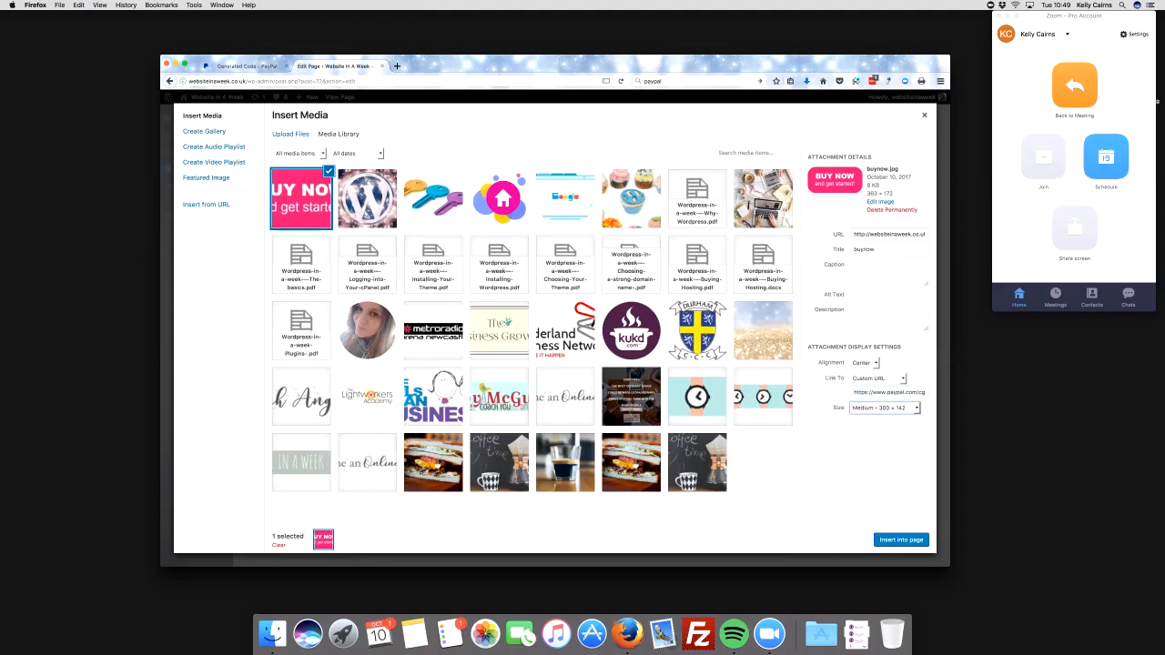
key("space")
key("Down")
key("Return")
key("Tab")
key("Return")
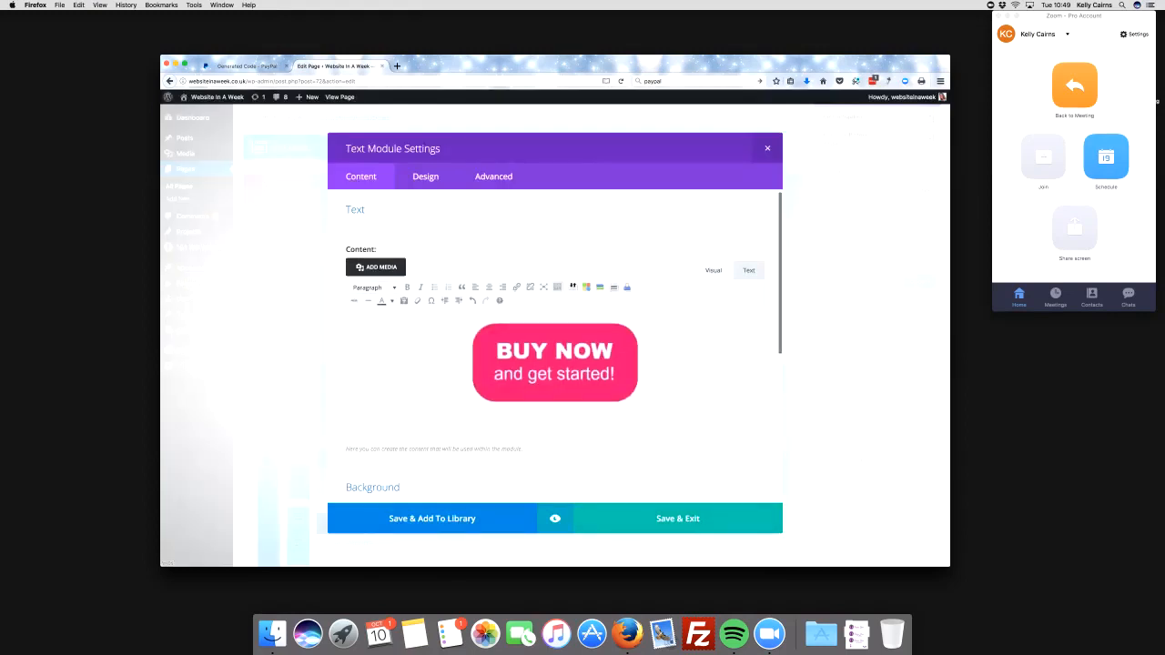
Step: Save the Text module, update Test Page, and open its live page
scroll(561, 373, "down", 2)
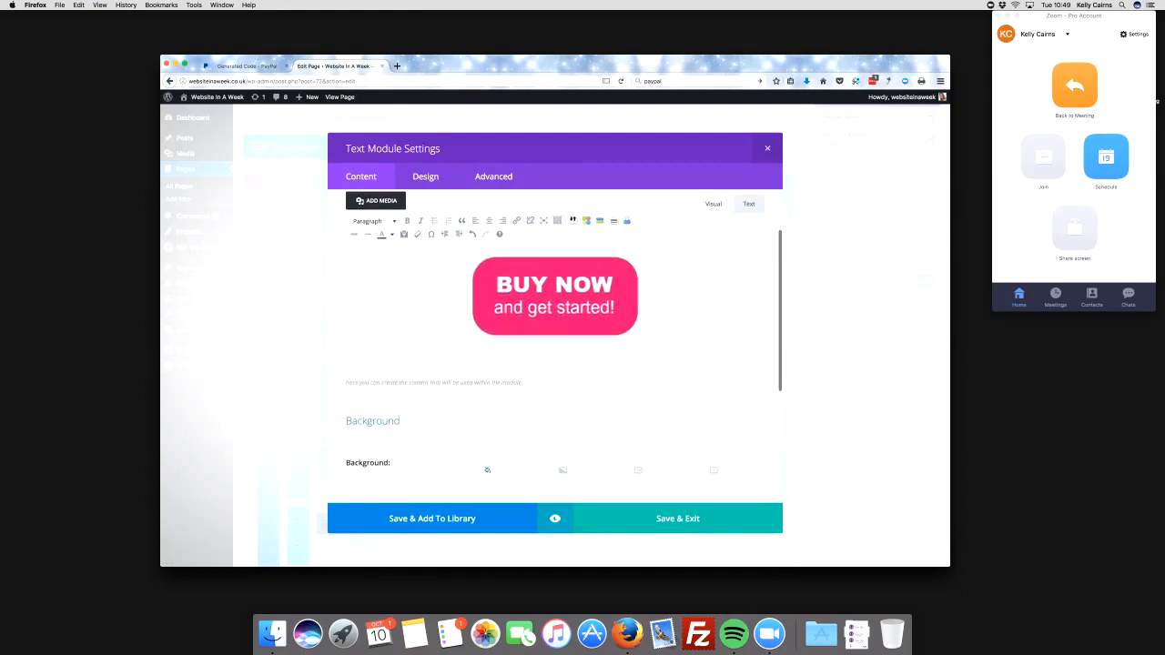
left_click(678, 519)
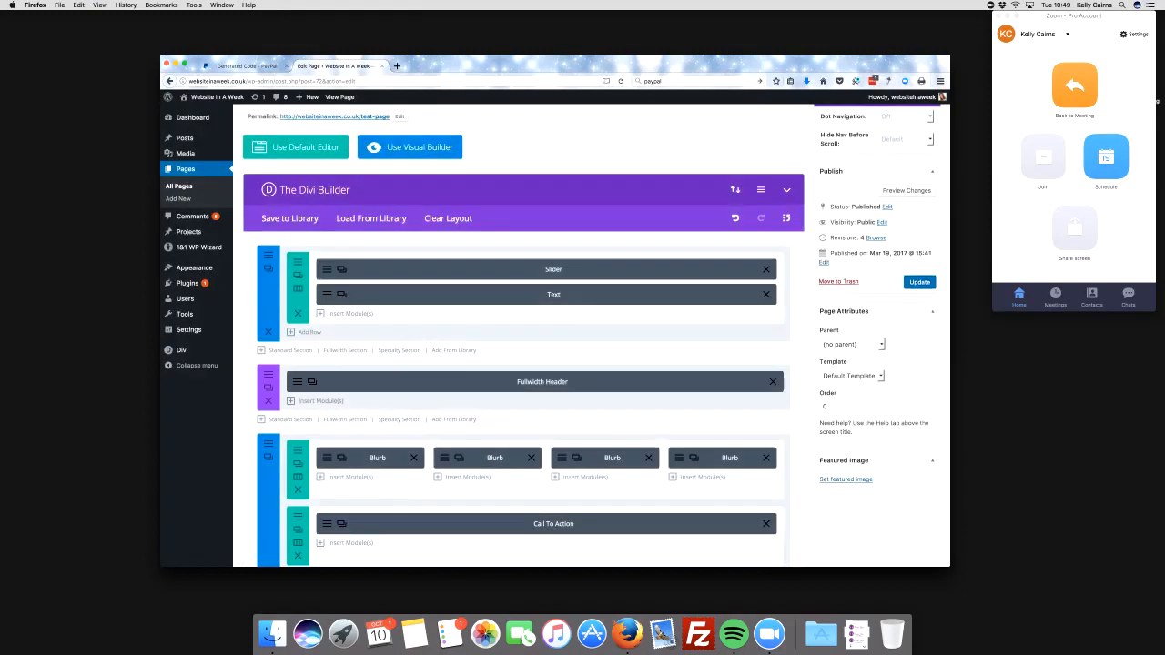
left_click(919, 281)
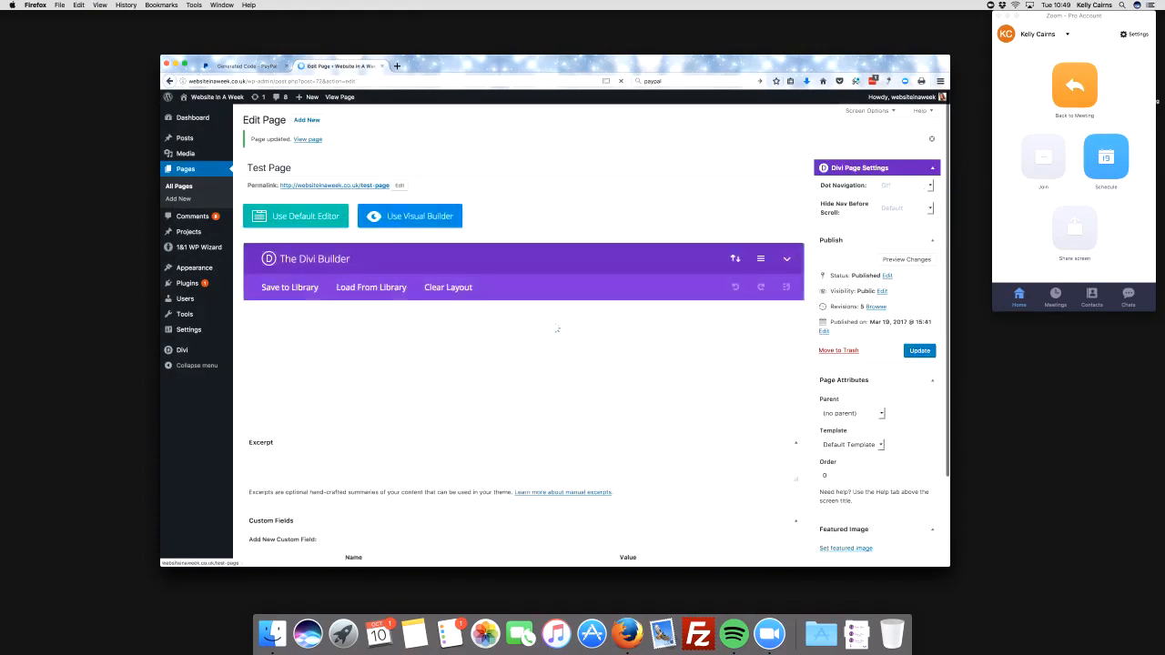
left_click(334, 184)
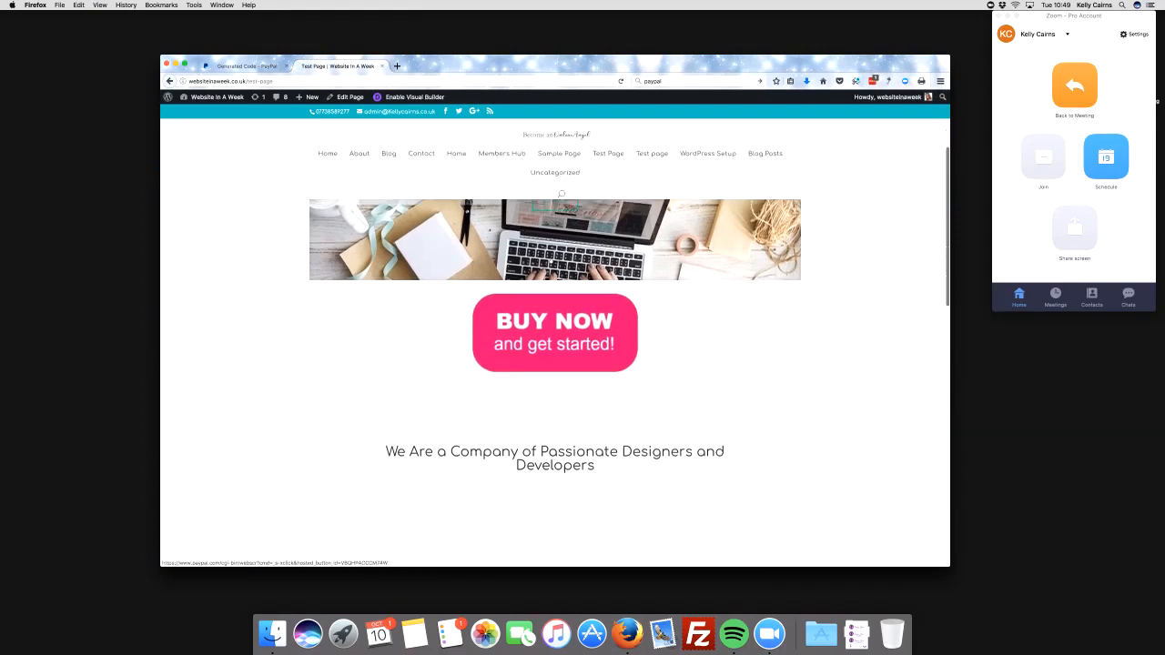
Step: Test the BUY NOW image's link, review the subscription terms on the PayPal checkout, and return to the live Test Page
left_click(555, 333)
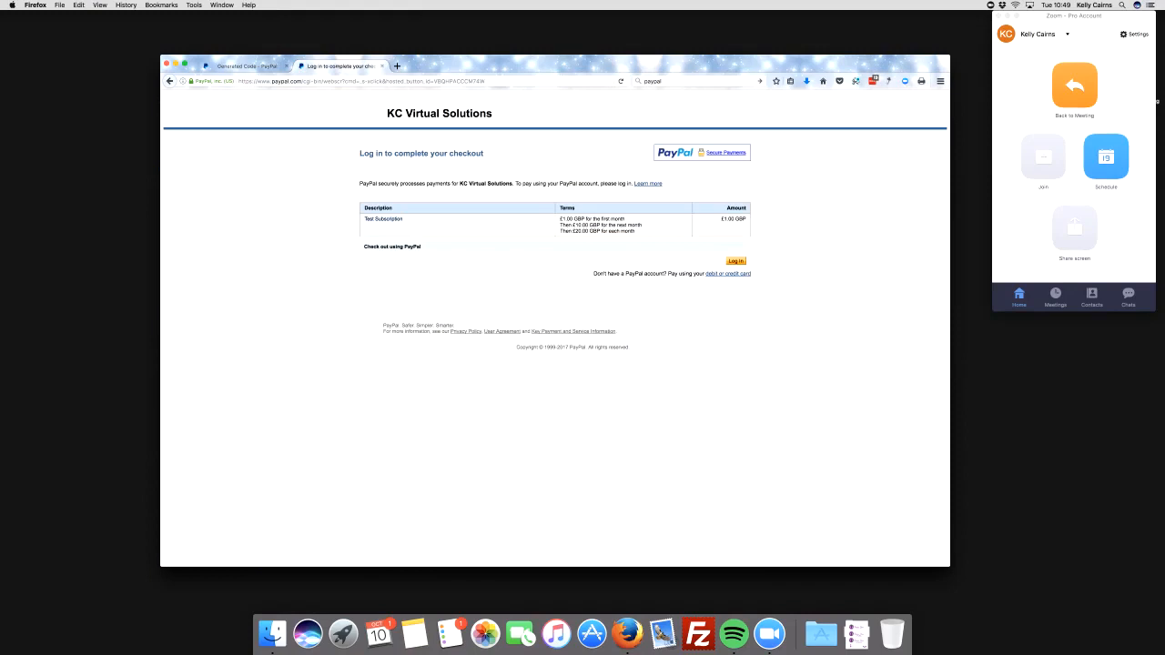
left_click_drag(625, 219, 561, 231)
left_click(247, 67)
scroll(555, 328, "up", 1)
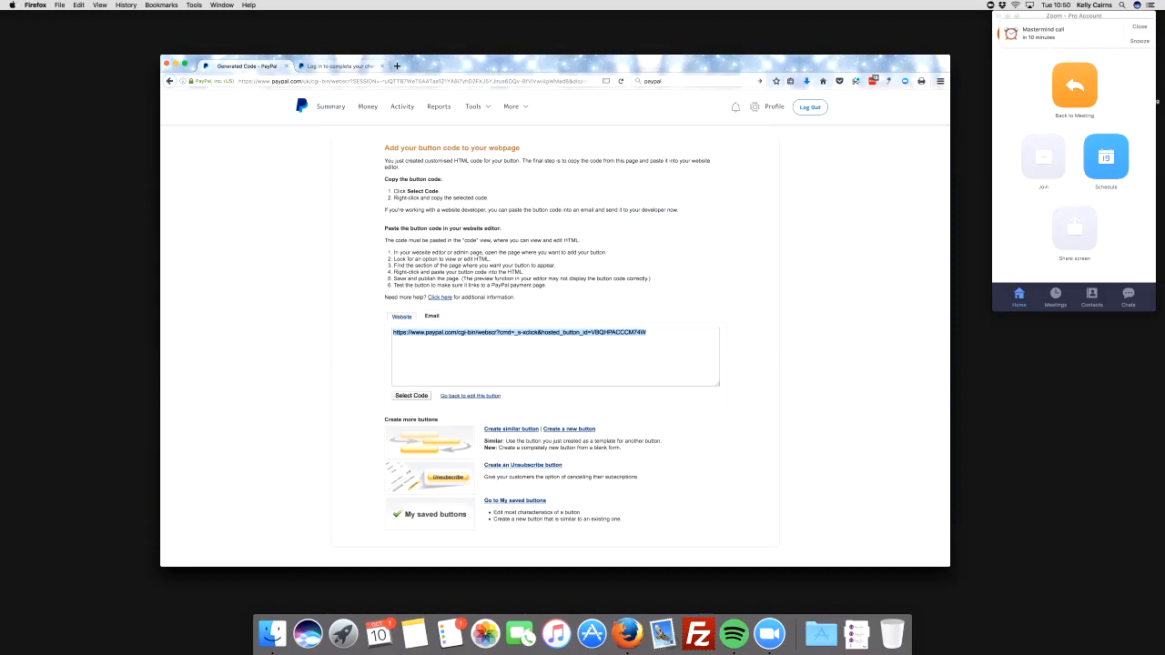
key("ctrl+Tab")
key("ctrl+Tab")
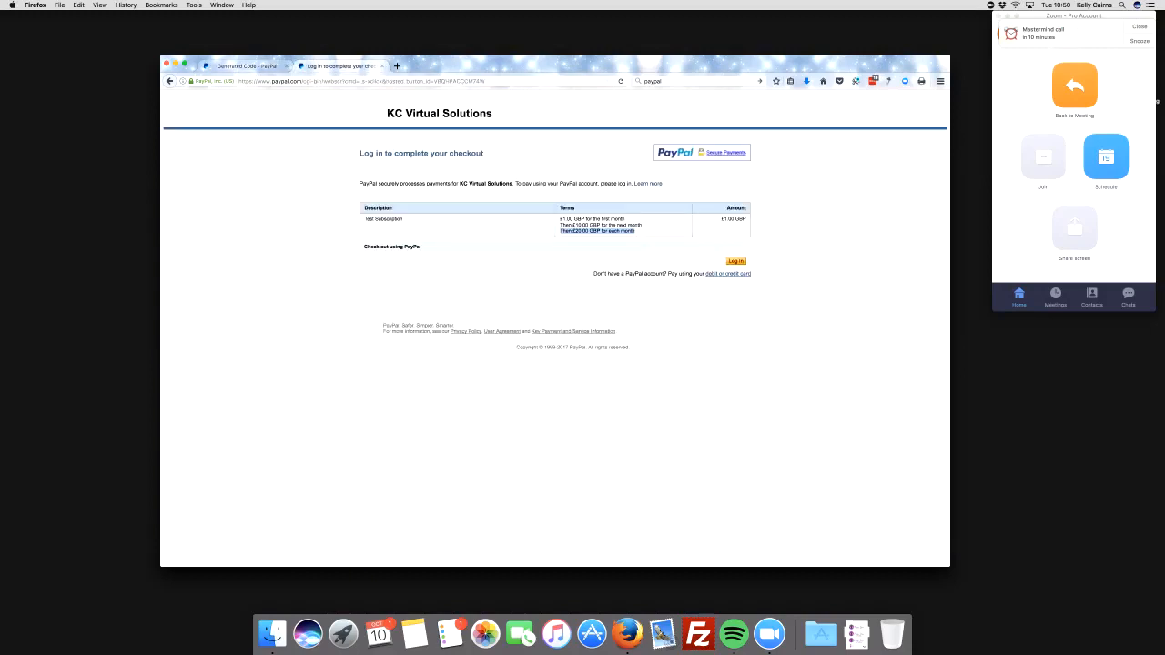
key("ctrl+Tab")
key("super+Left")
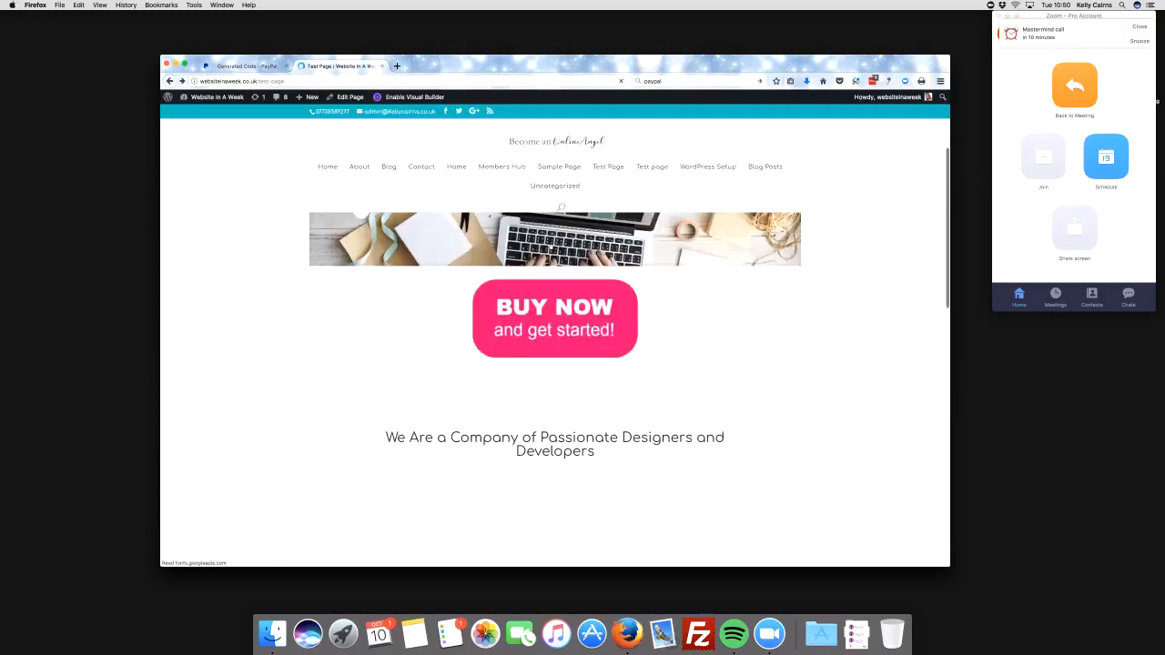
Step: Switch to PayPal, start a new payment button, and set its type to Buy Now
key("ctrl+Tab")
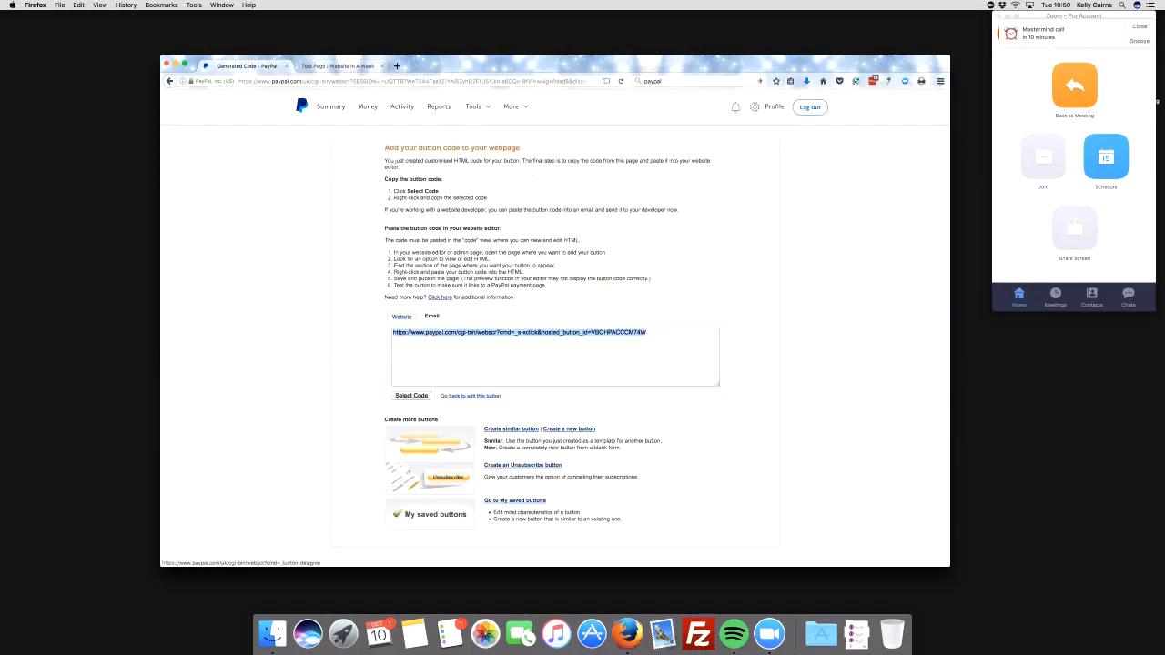
left_click(568, 429)
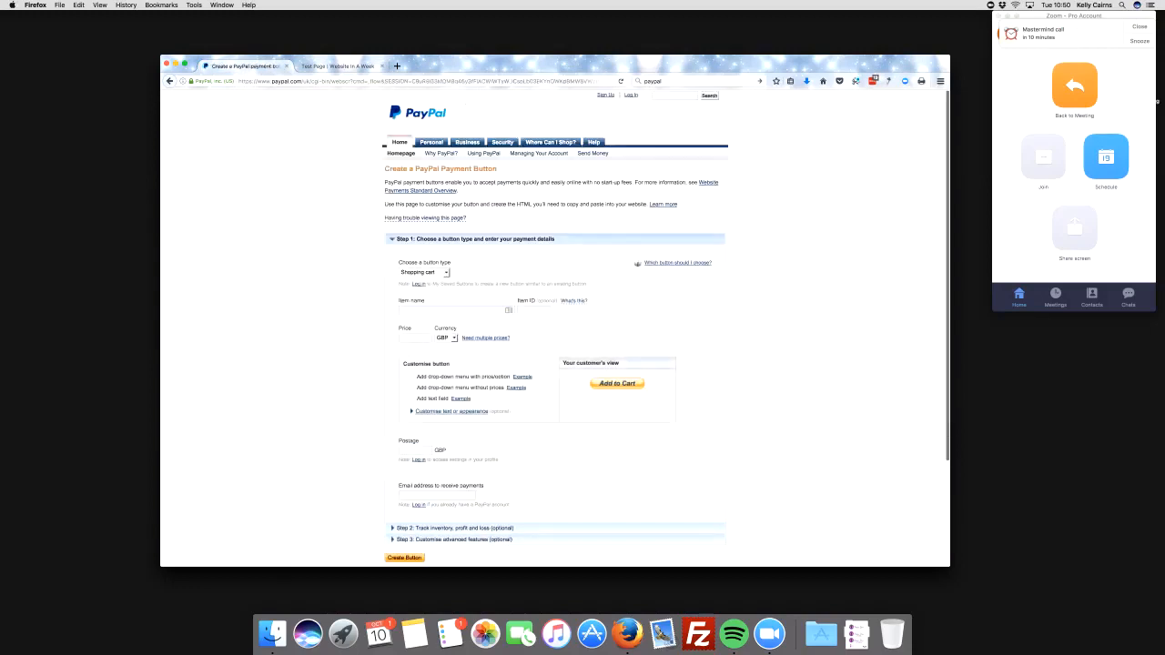
left_click(444, 273)
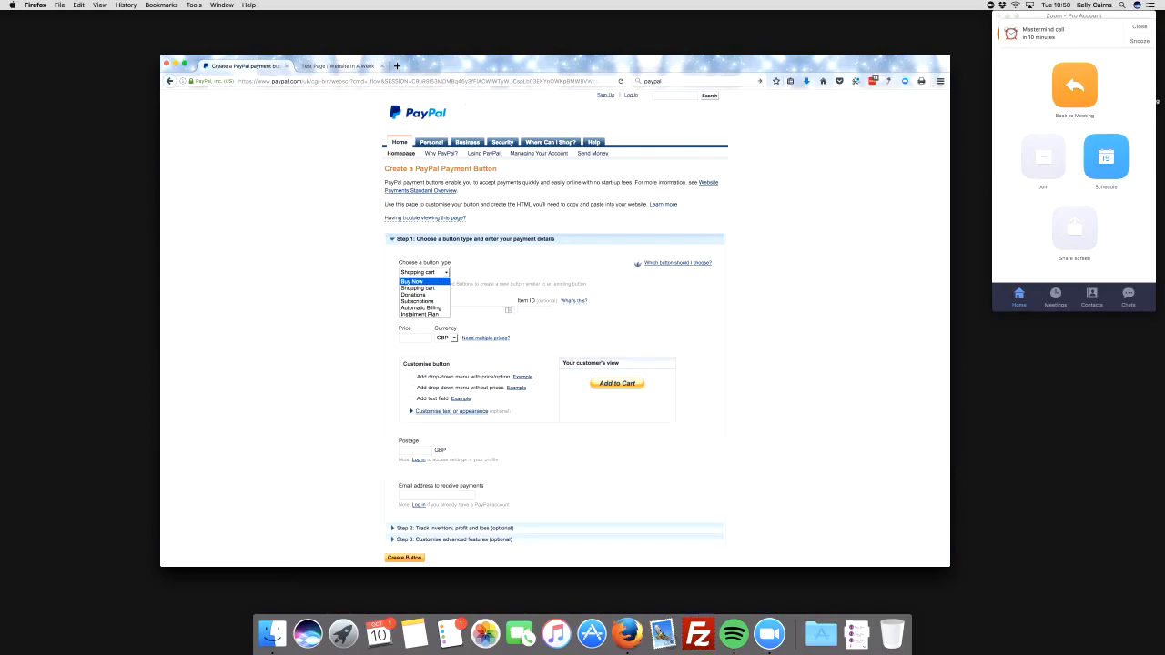
left_click(412, 283)
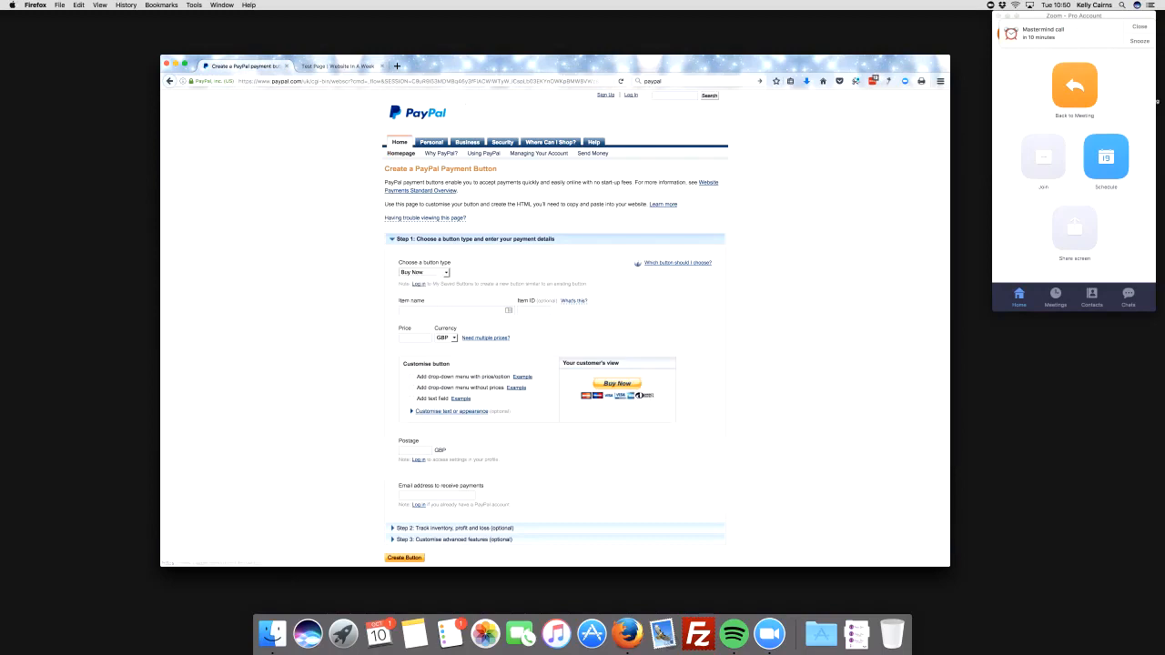
Step: Name the Buy Now item "Test buy now button" and set its price to 50 GBP
scroll(555, 328, "down", 1)
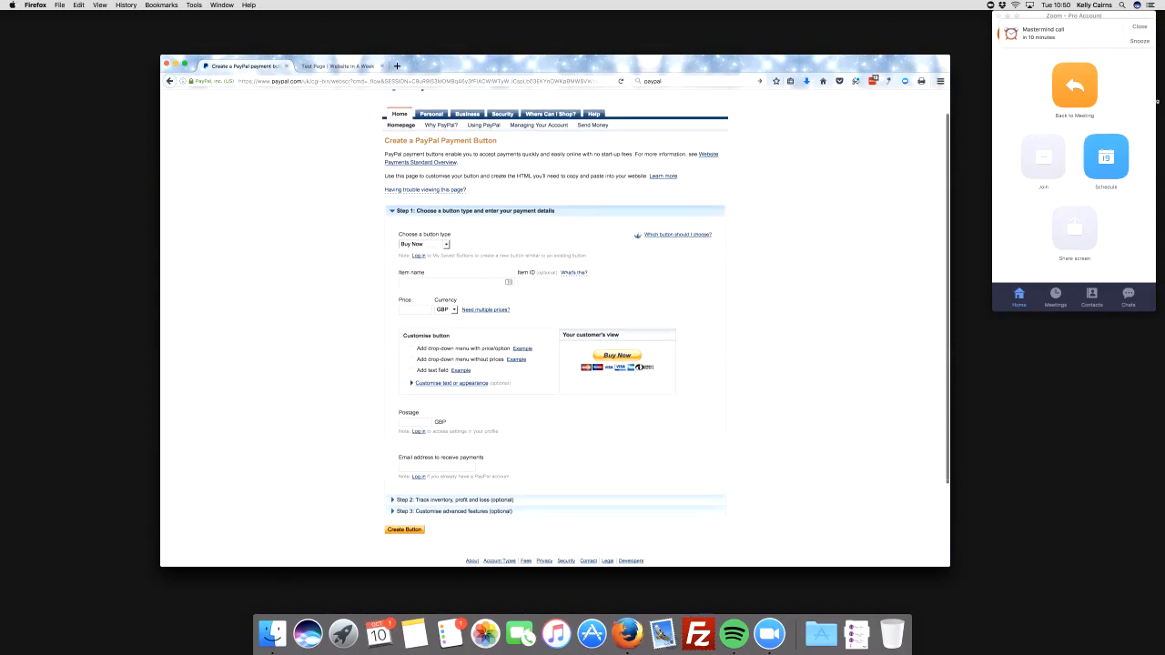
type("1")
type("est buy now d")
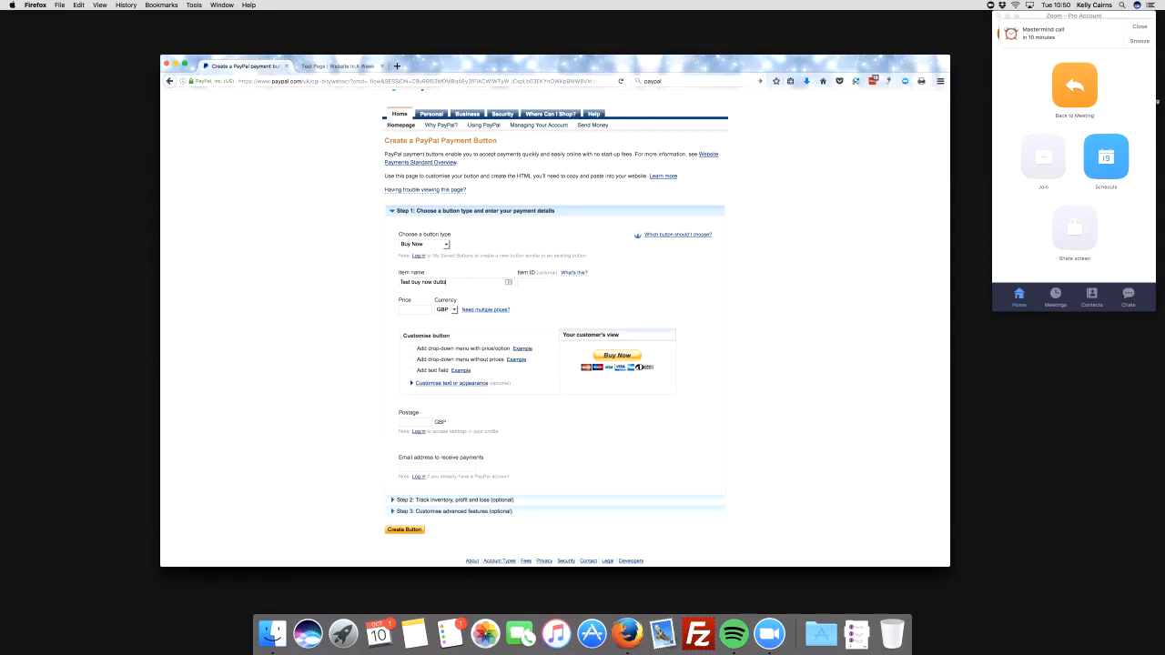
type("utton")
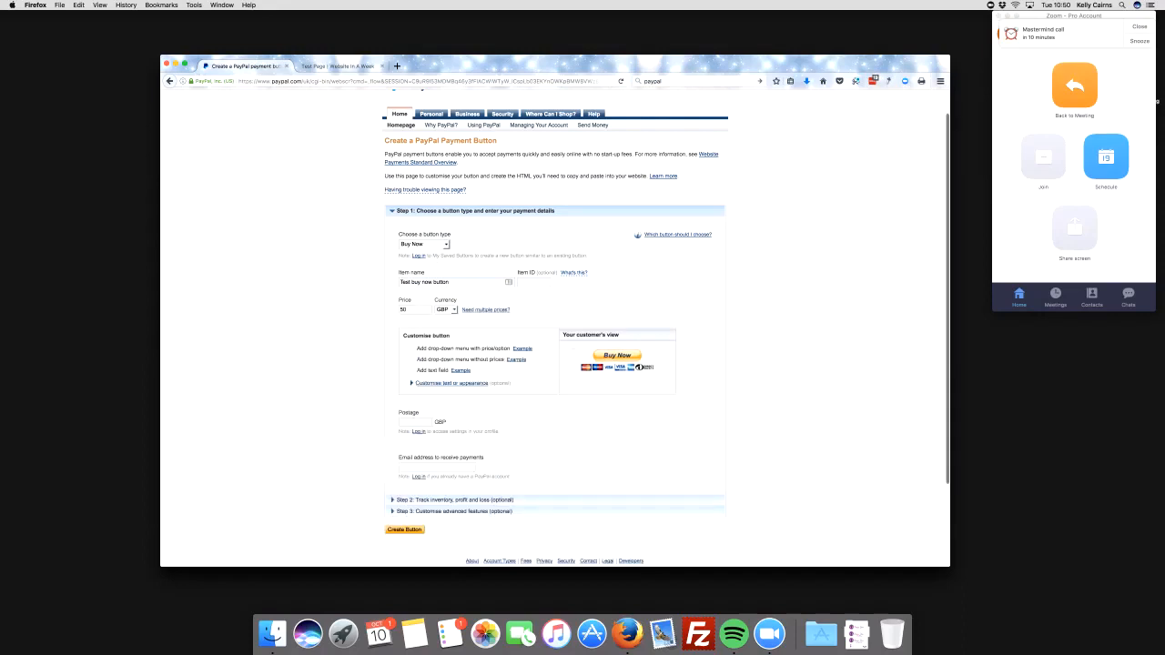
Step: Review the Buy Now button's payment settings, open its advanced features section and login link, and return to the button form
scroll(555, 328, "down", 1)
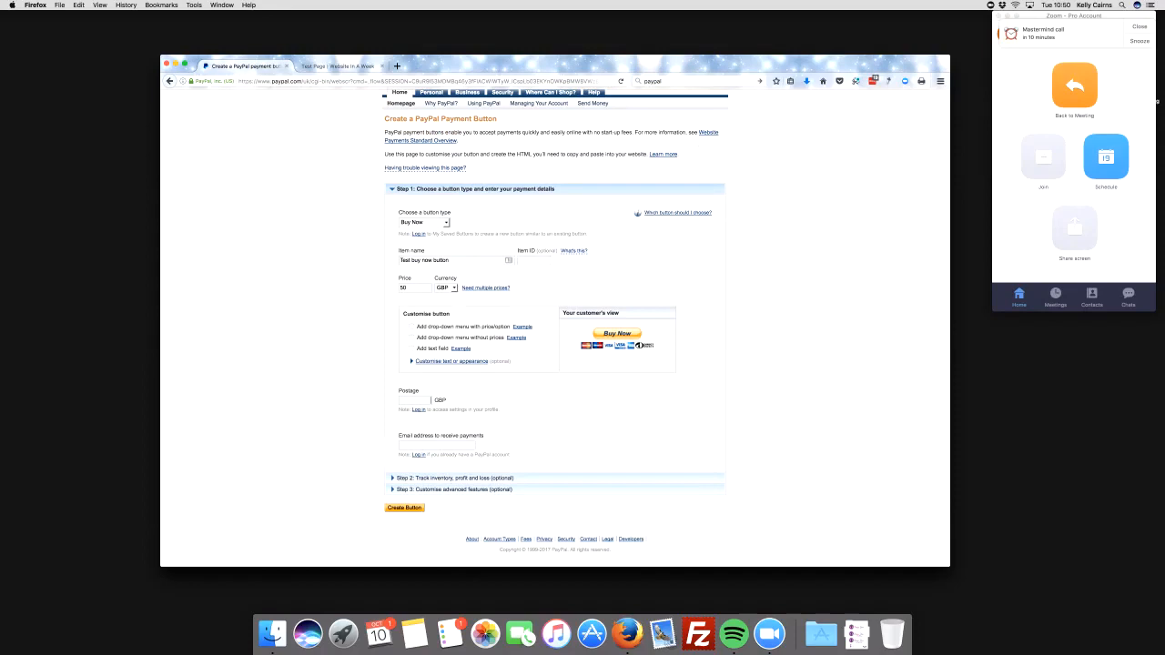
scroll(555, 318, "down", 2)
scroll(555, 319, "up", 3)
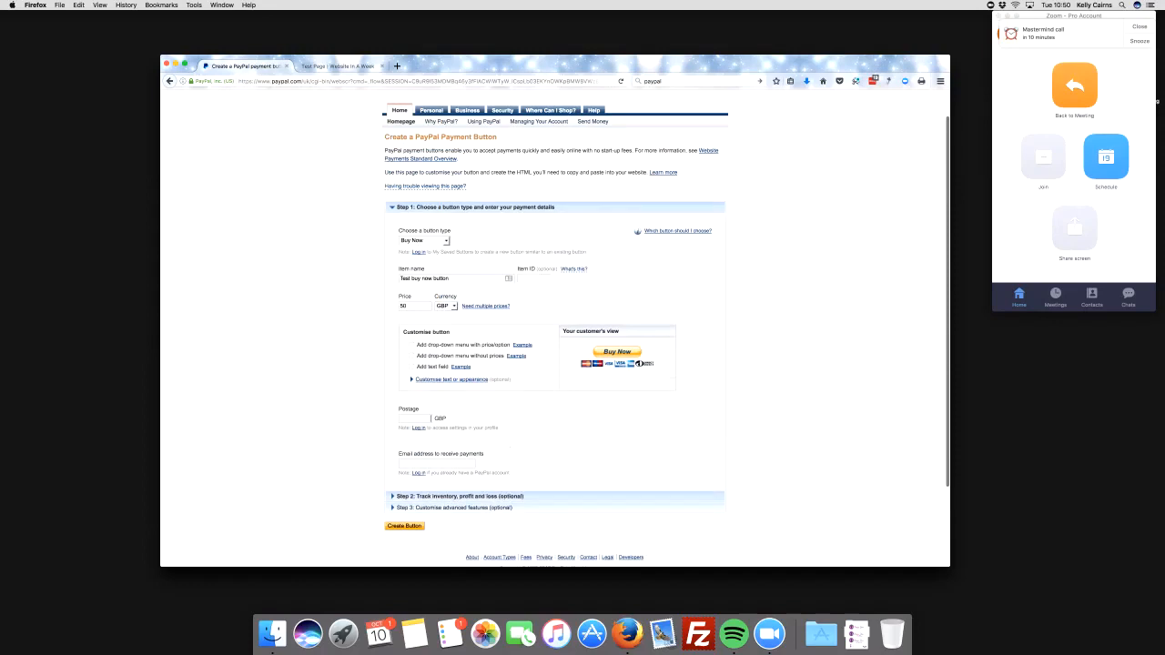
scroll(555, 319, "down", 5)
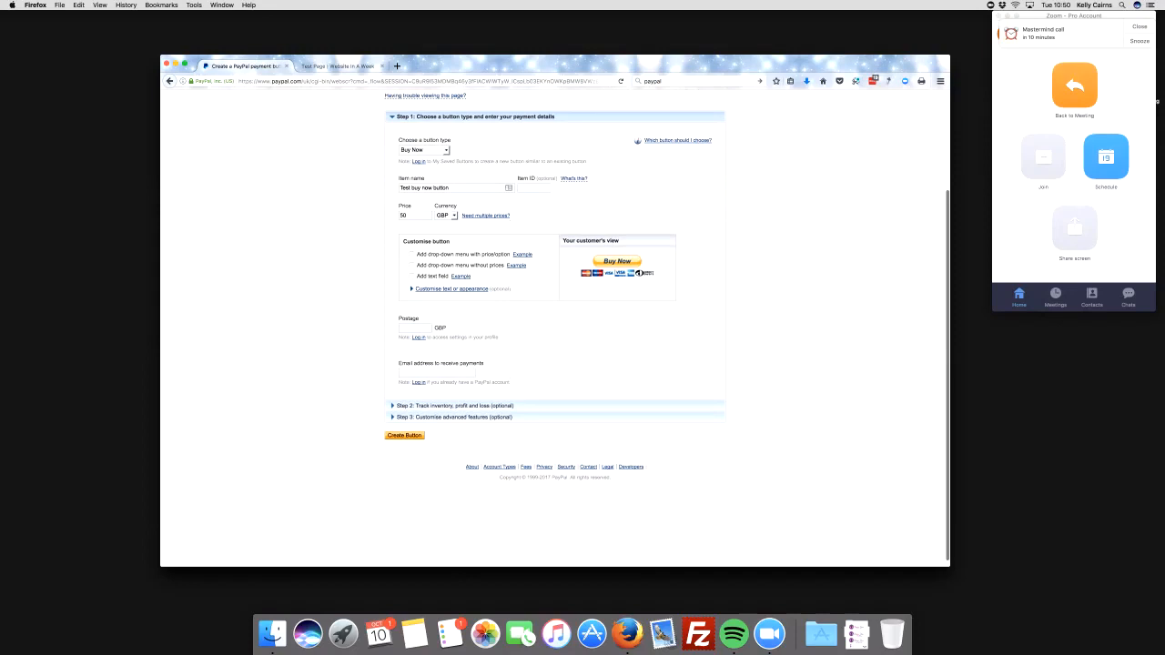
left_click(459, 416)
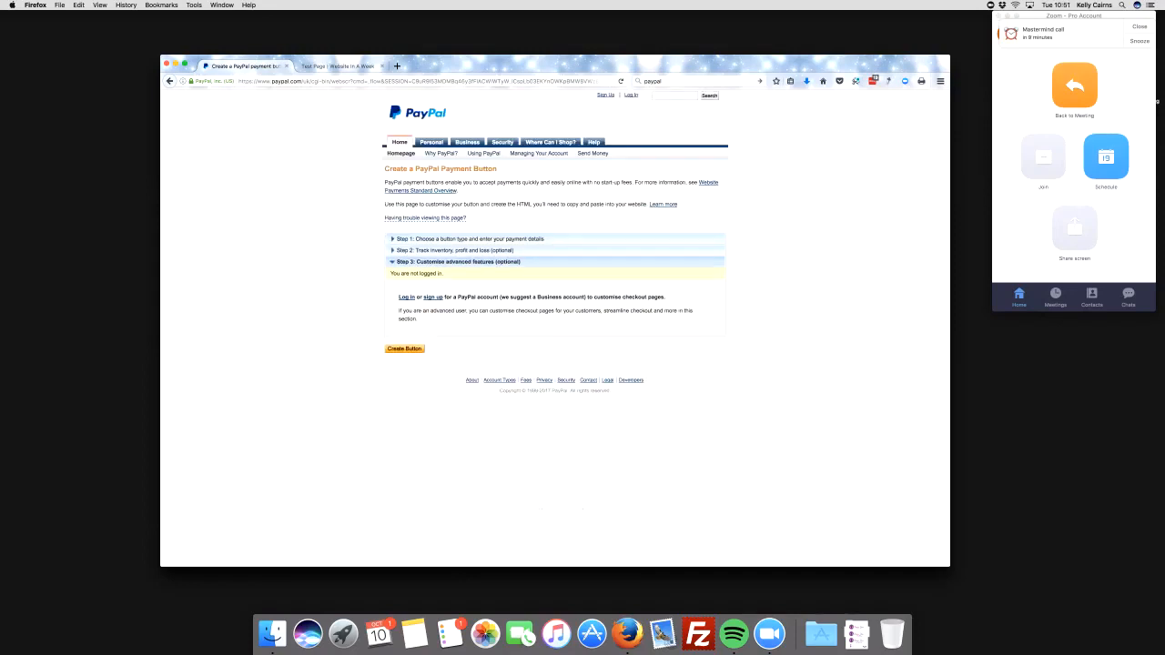
left_click(407, 297)
left_click(169, 81)
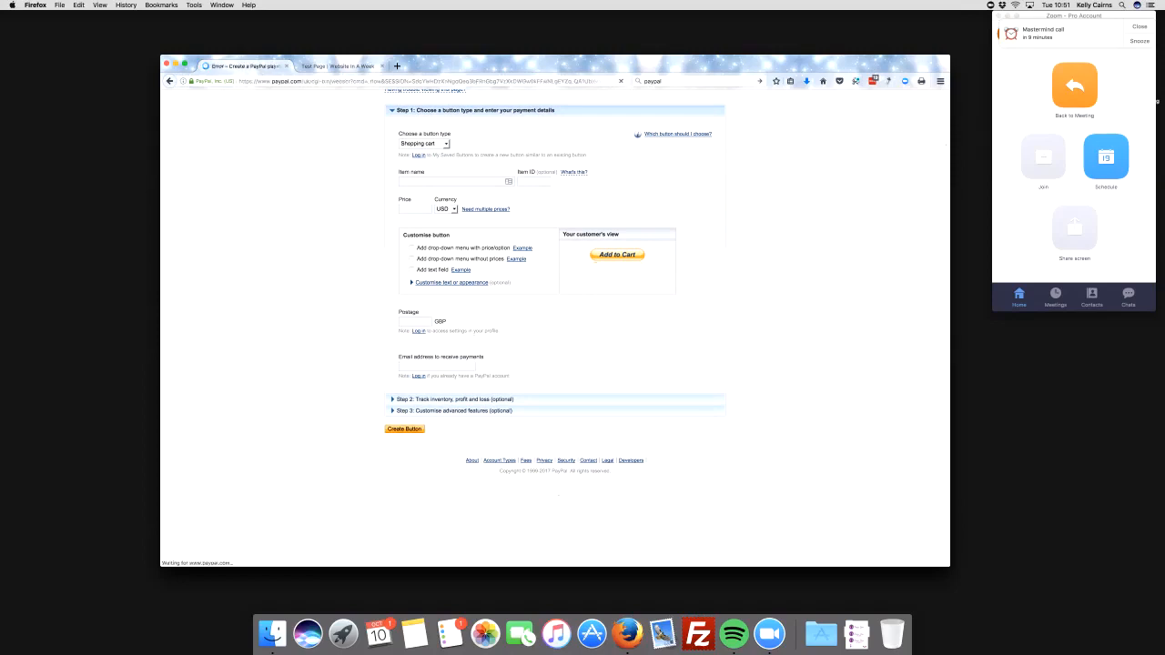
Step: Set the payment button's type to Buy Now, review the form's fields, and switch to the live Test Page
left_click(424, 332)
left_click(415, 341)
scroll(555, 364, "down", 3)
scroll(555, 364, "down", 2)
scroll(555, 364, "up", 4)
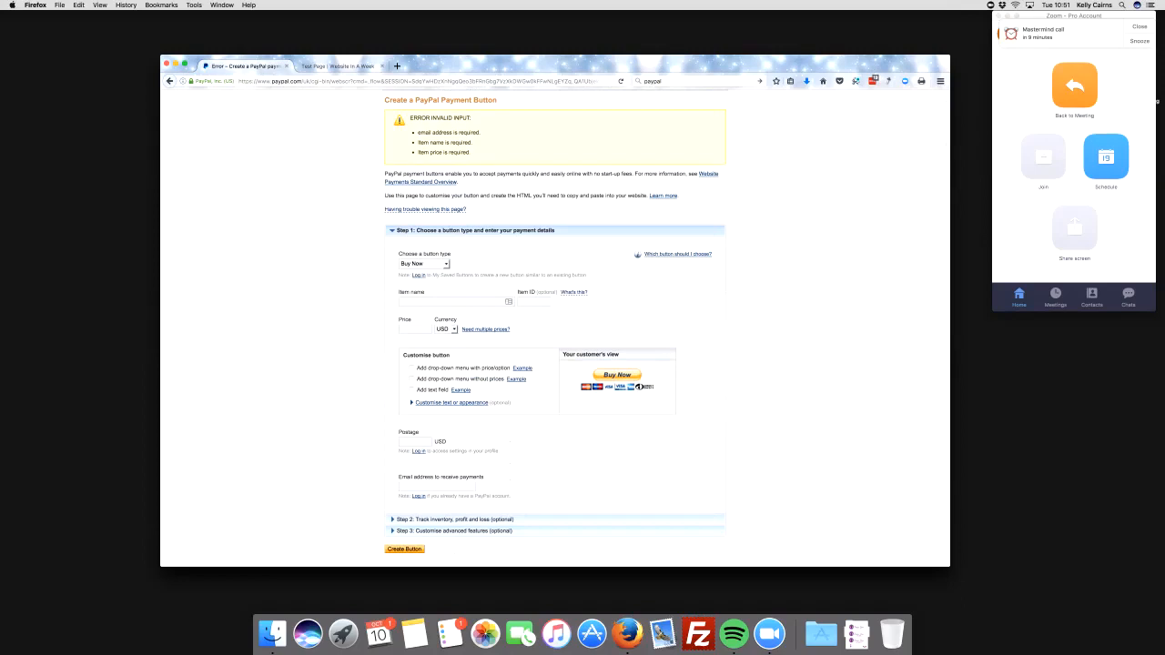
left_click(338, 67)
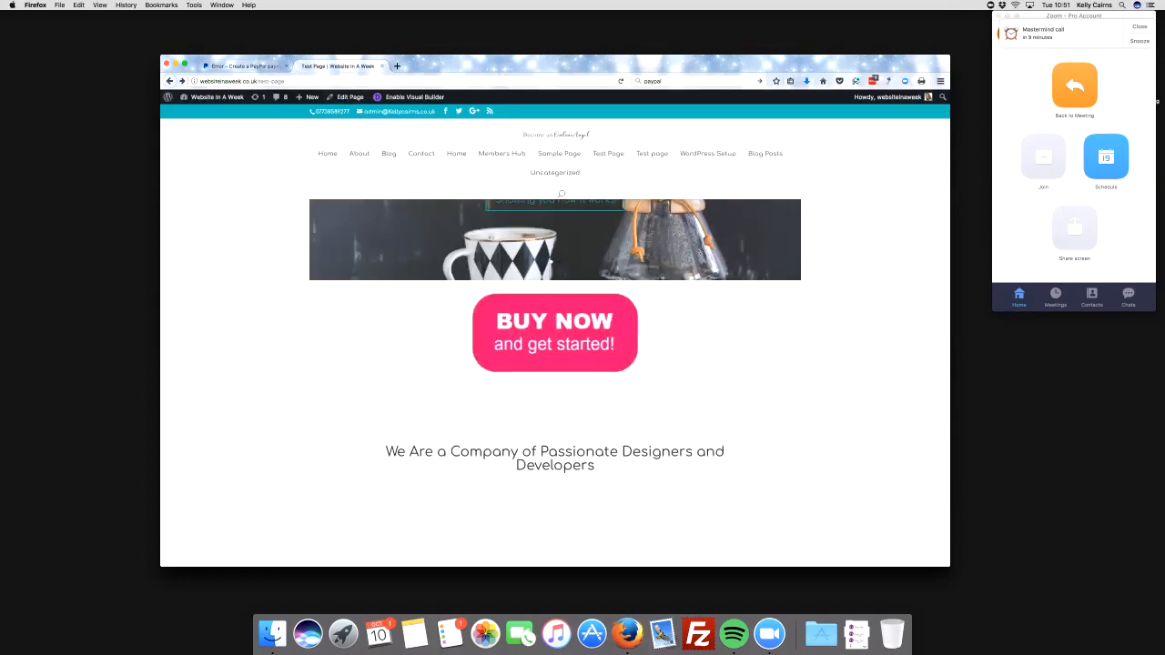